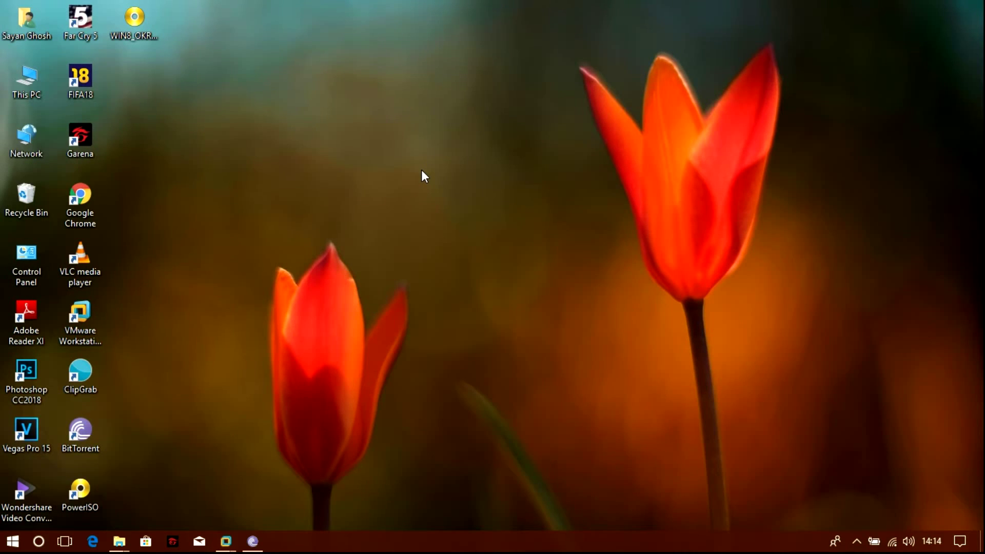
# - Launch PowerISO and open its Create Bootable USB Drive function with administrator rights
pyautogui.click(157, 45)
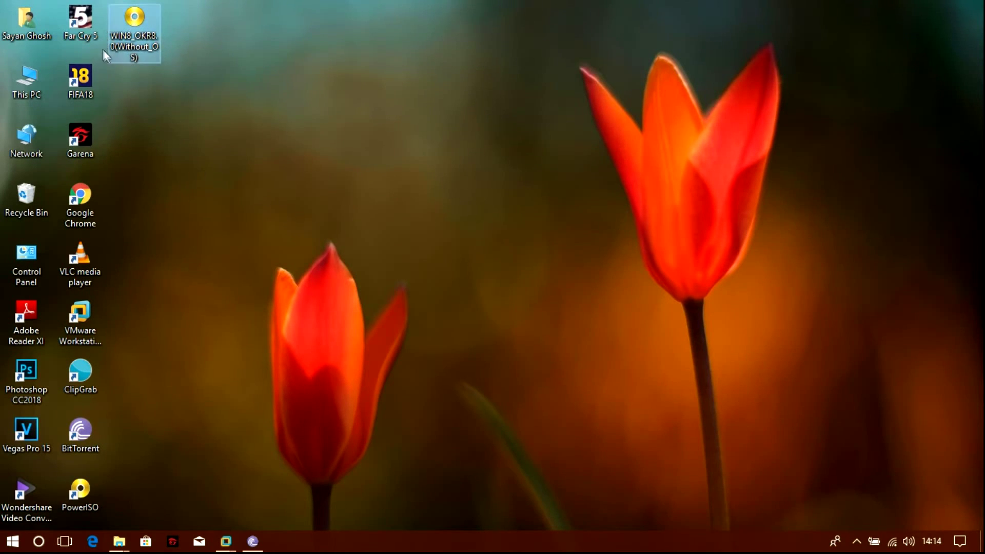
pyautogui.click(151, 95)
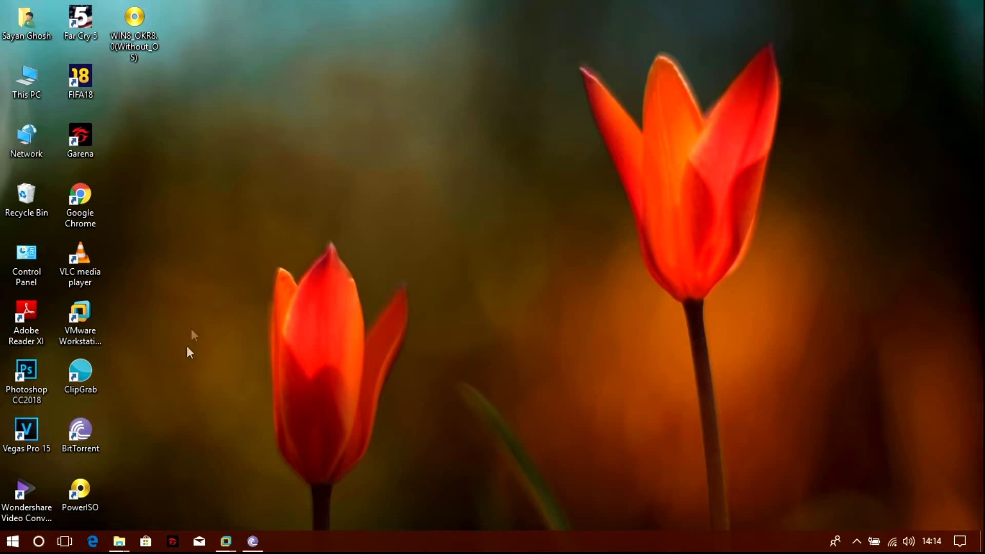
pyautogui.doubleClick(80, 490)
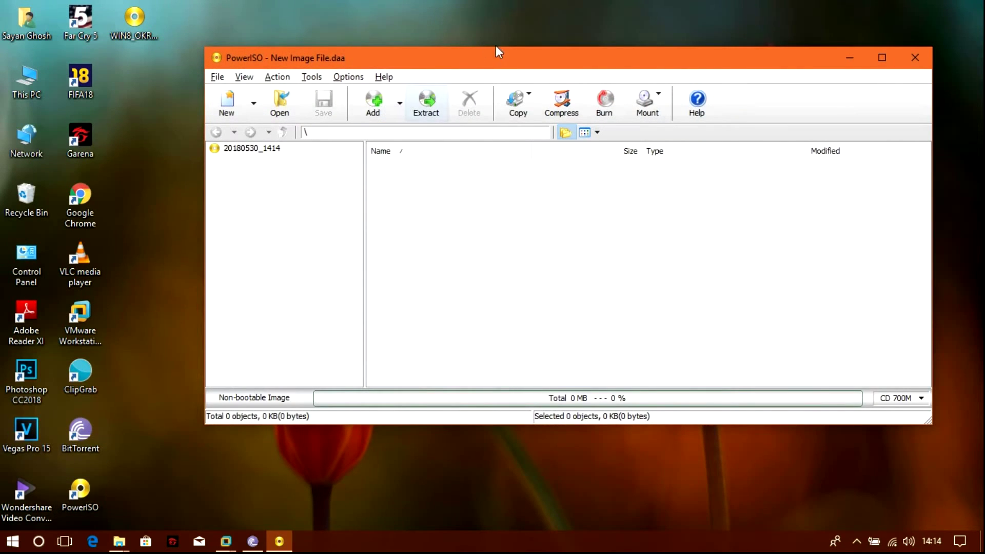
pyautogui.moveTo(484, 62); pyautogui.dragTo(422, 67)
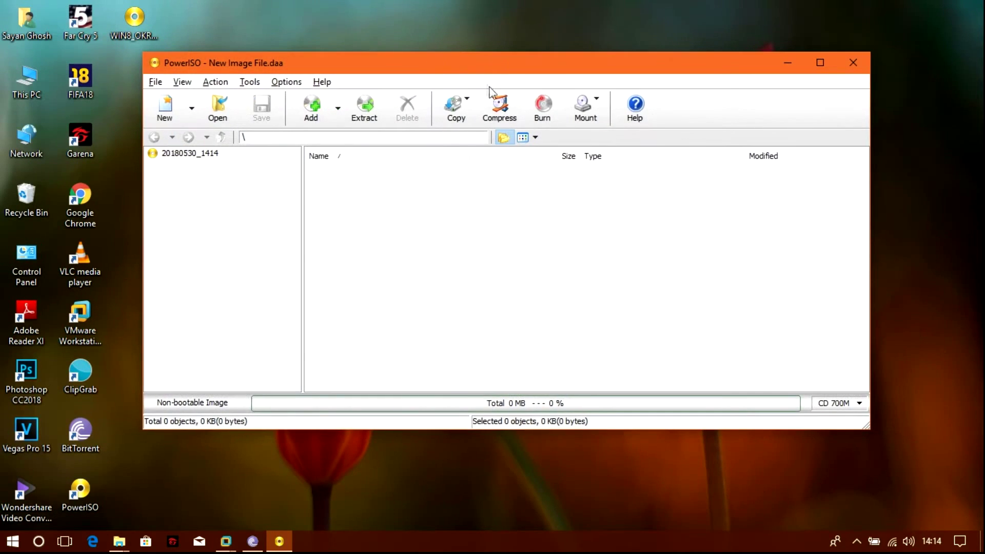
pyautogui.click(155, 83)
pyautogui.moveTo(183, 83)
pyautogui.moveTo(250, 82)
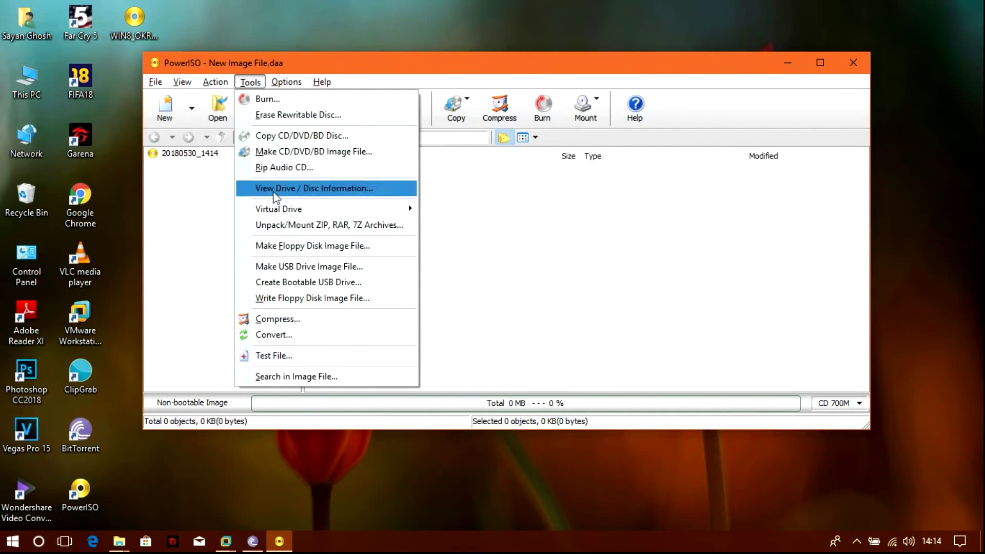
pyautogui.click(322, 283)
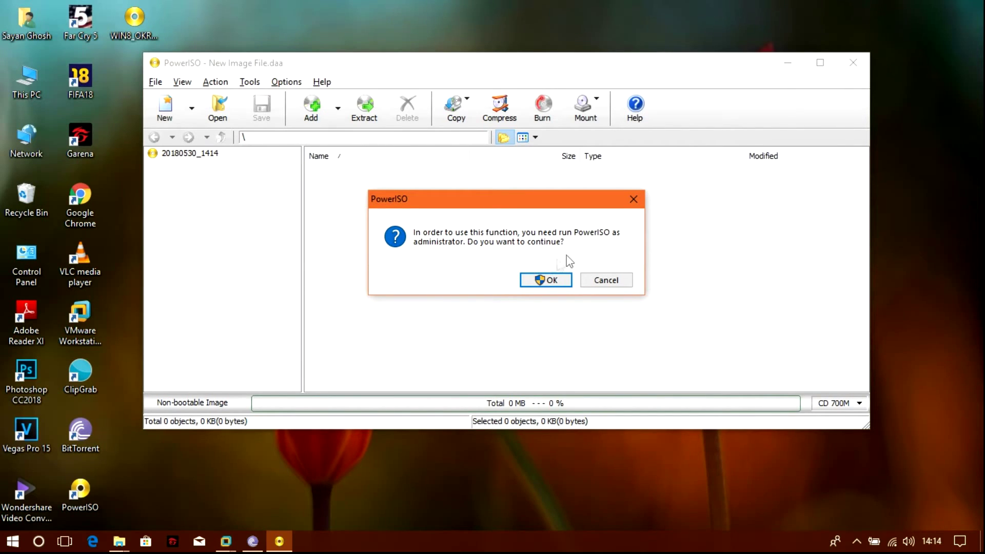
pyautogui.click(547, 285)
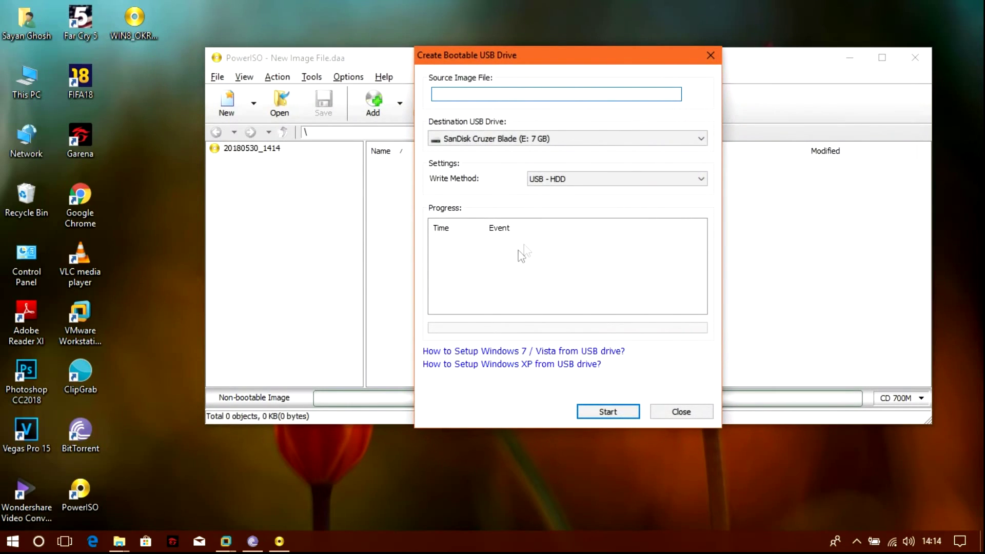
# - Choose the SanDisk Cruzer Blade (E: 7 GB) as the destination USB drive
pyautogui.click(519, 140)
pyautogui.click(518, 151)
pyautogui.click(519, 145)
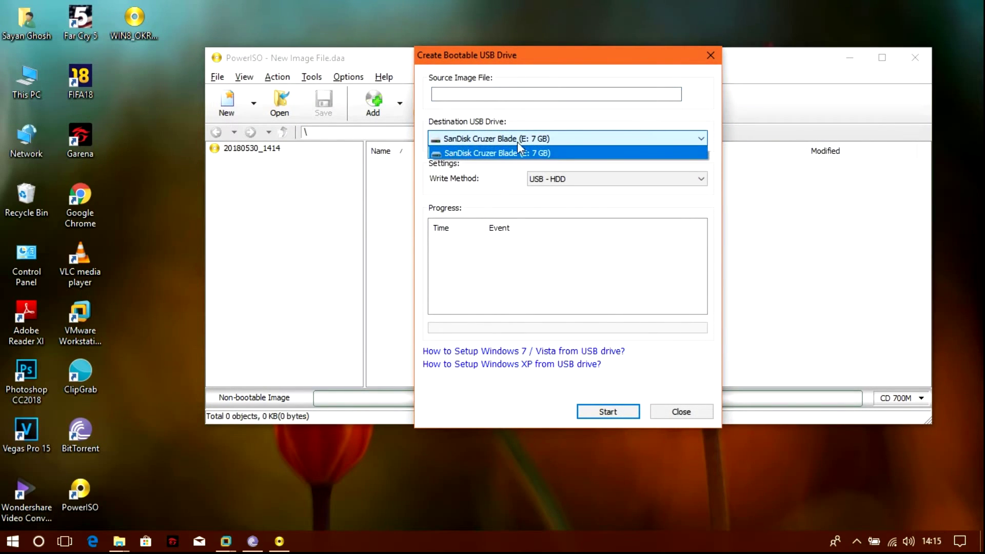
pyautogui.click(563, 153)
# - Load the WIN8_OKR8.0(Without_OS) image from the Desktop as the source image file
pyautogui.click(639, 94)
pyautogui.click(696, 95)
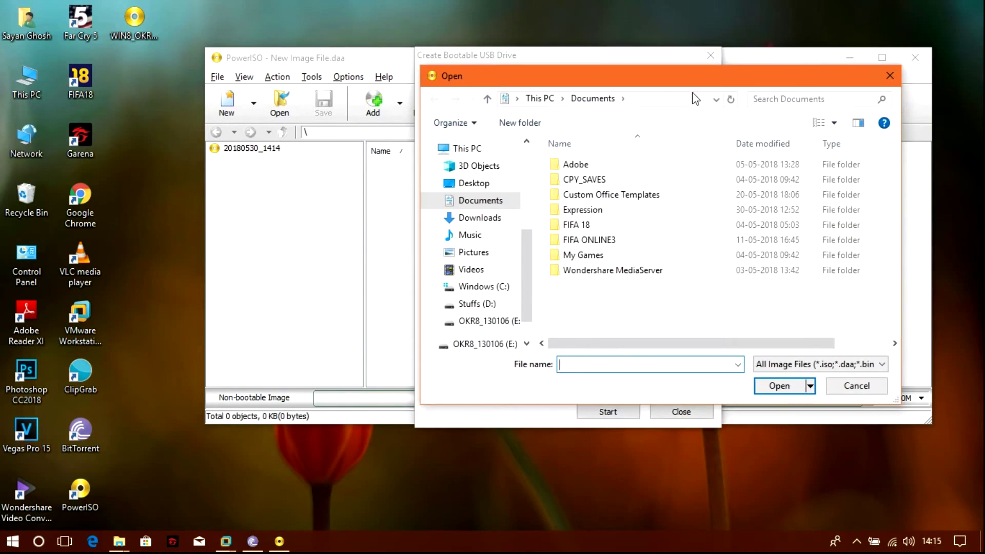
pyautogui.click(469, 184)
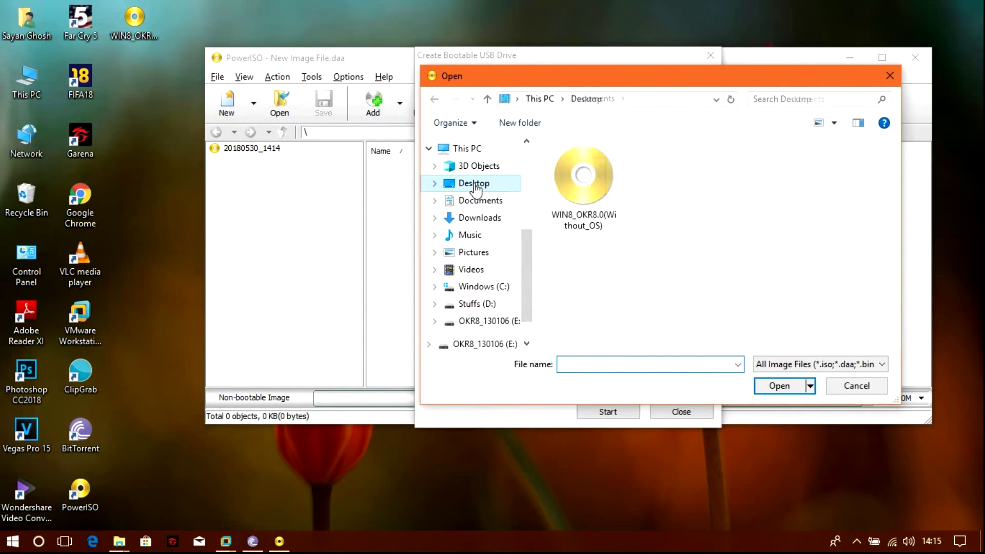
pyautogui.click(579, 180)
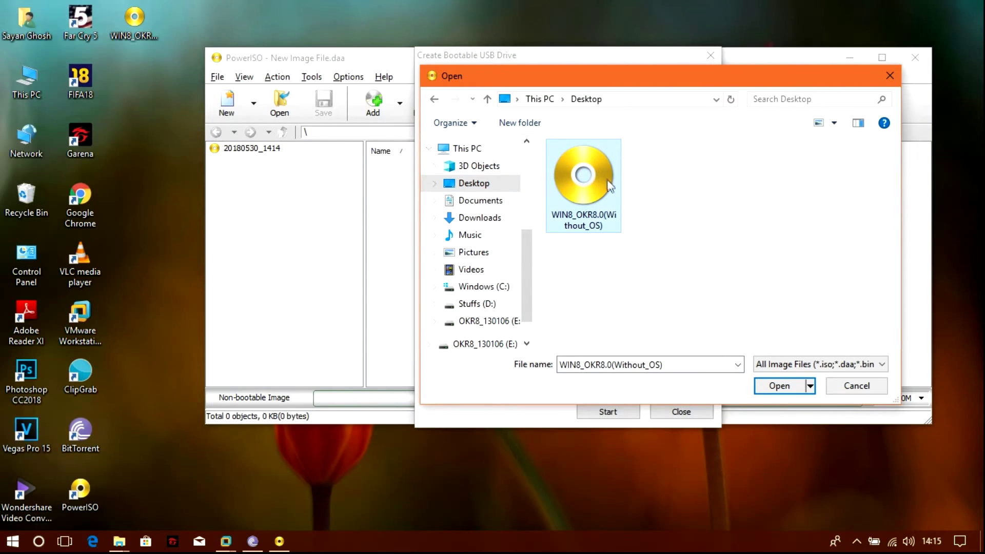
pyautogui.click(765, 386)
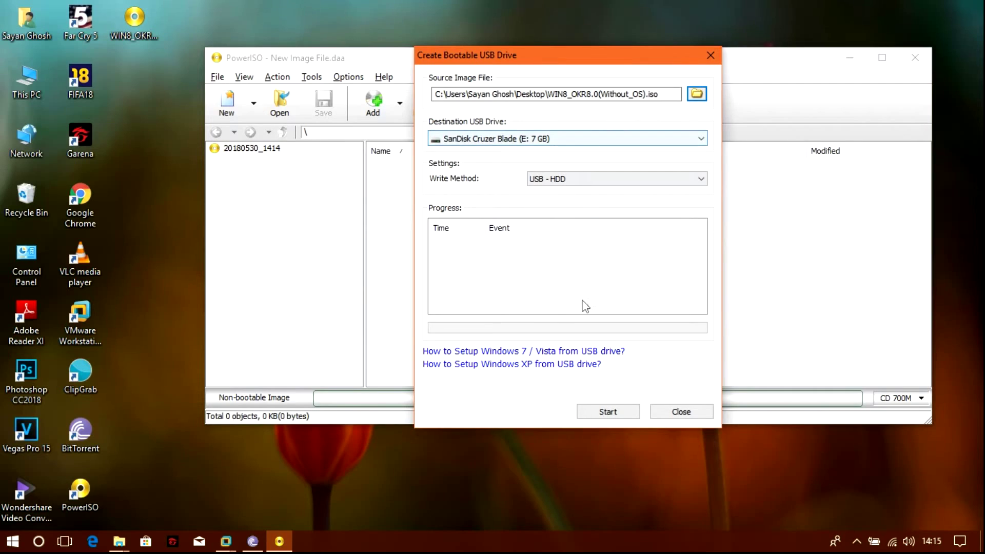
# - Write the image to the USB drive, allowing its data to be overwritten, and close PowerISO when writing ends
pyautogui.click(598, 413)
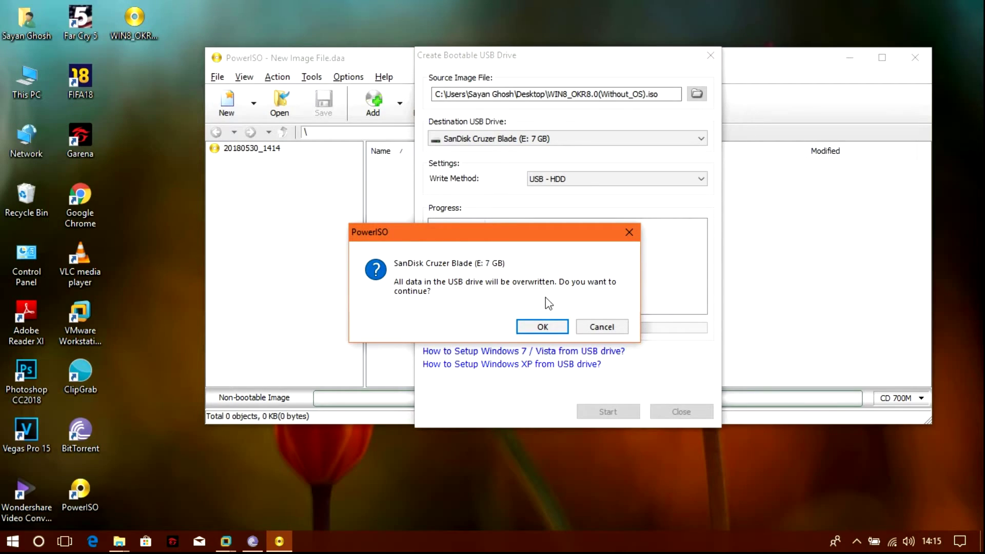
pyautogui.click(542, 327)
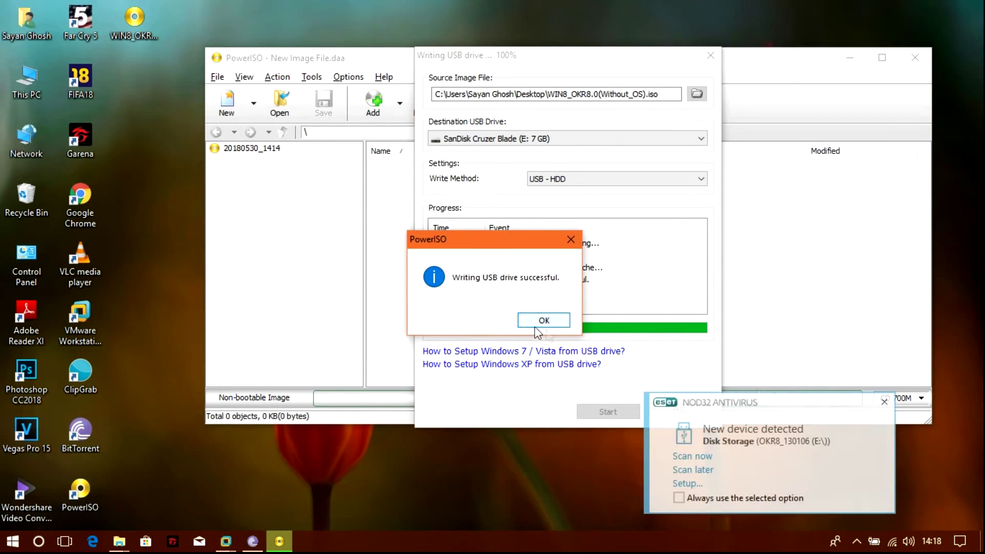
pyautogui.click(549, 319)
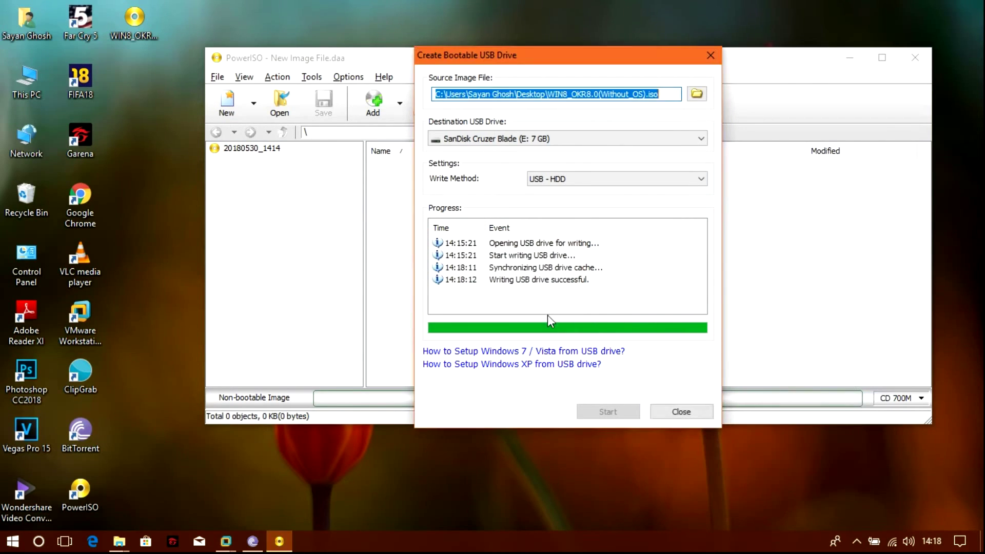
pyautogui.click(661, 413)
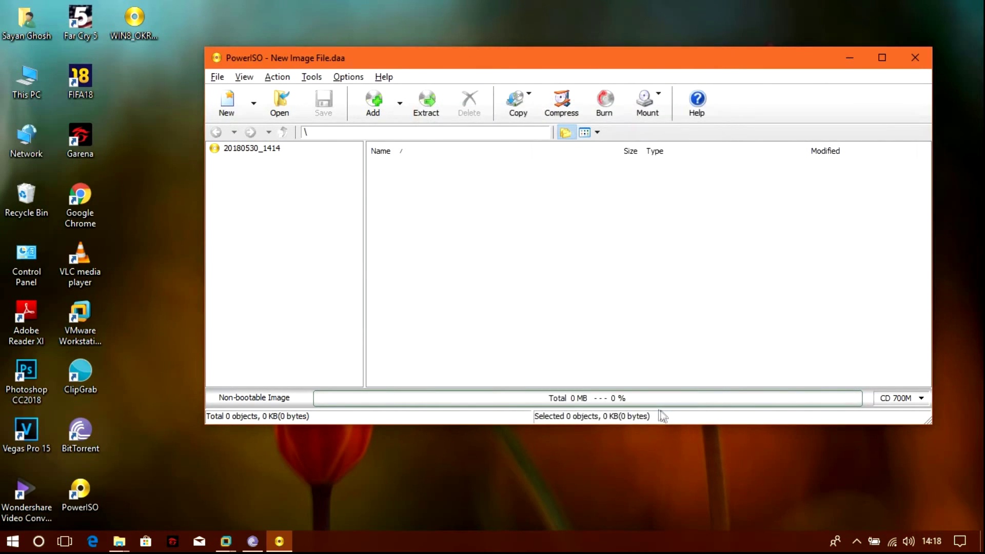
pyautogui.click(922, 63)
# - Check the OKR8_130106 (E:) USB drive's entry and storage space in This PC, and close the window
pyautogui.rightClick(386, 81)
pyautogui.click(443, 144)
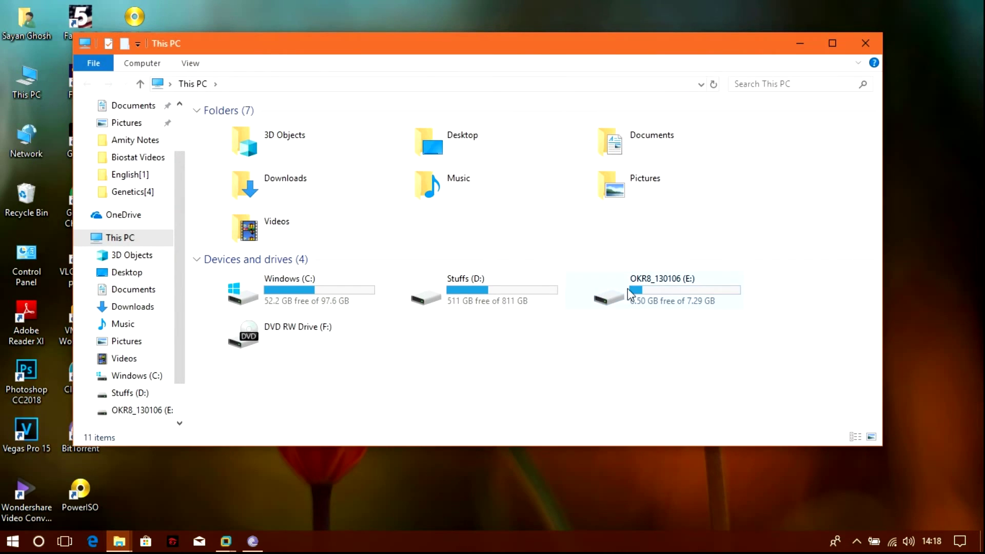
pyautogui.click(631, 295)
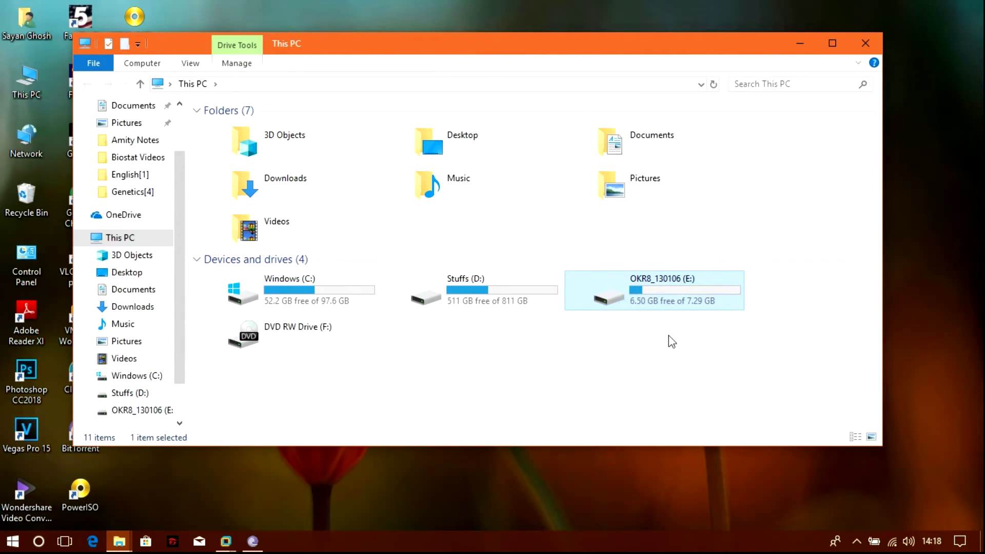
pyautogui.click(775, 131)
pyautogui.click(866, 43)
# - Safely eject the USB Mass Storage Device, refresh the desktop and dismiss the removal notification
pyautogui.rightClick(446, 131)
pyautogui.click(502, 191)
pyautogui.click(856, 540)
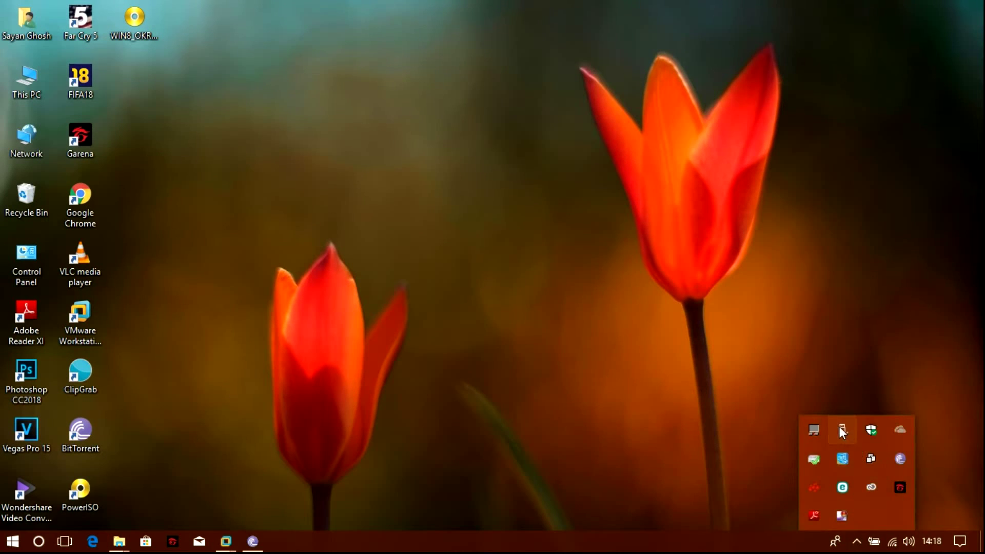
pyautogui.click(841, 429)
pyautogui.click(851, 457)
pyautogui.rightClick(588, 343)
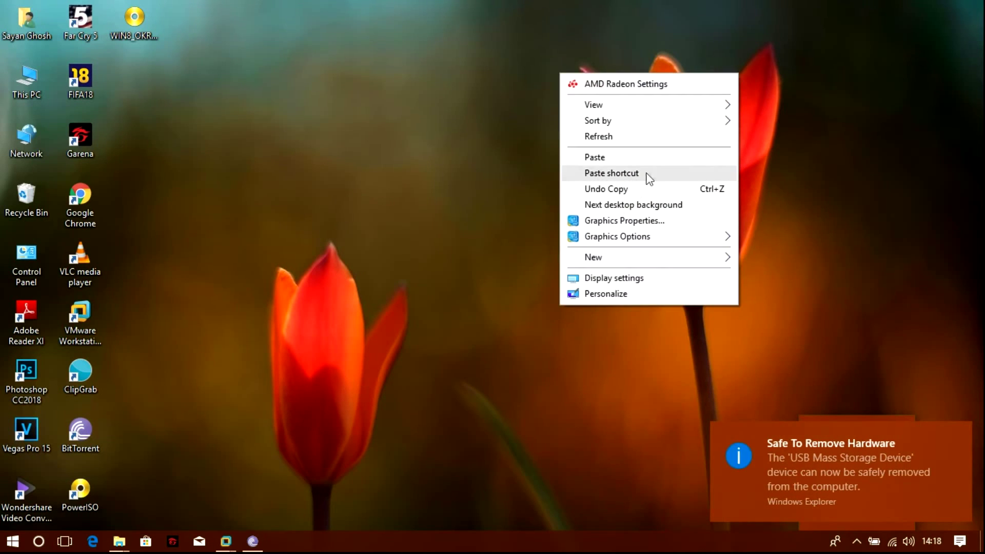
pyautogui.click(672, 135)
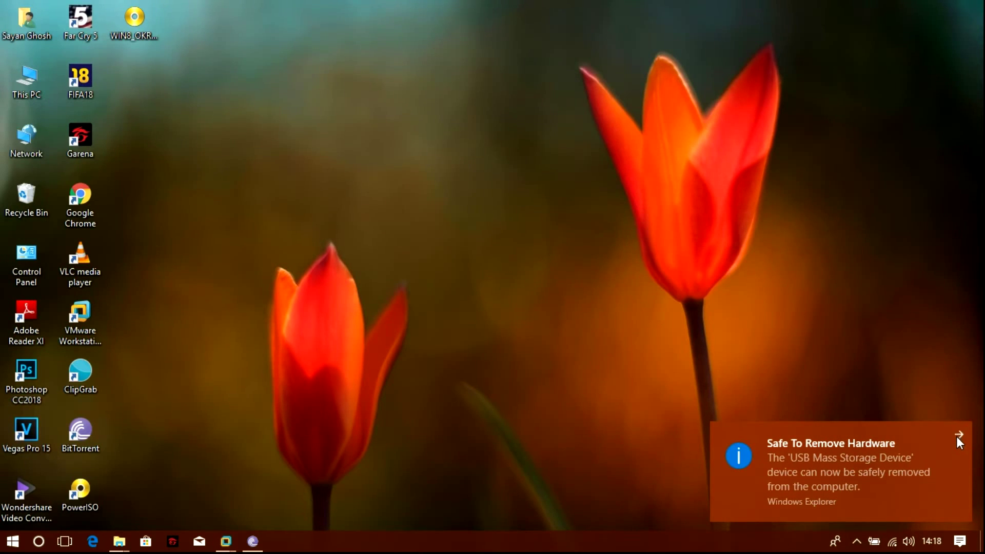
pyautogui.click(957, 436)
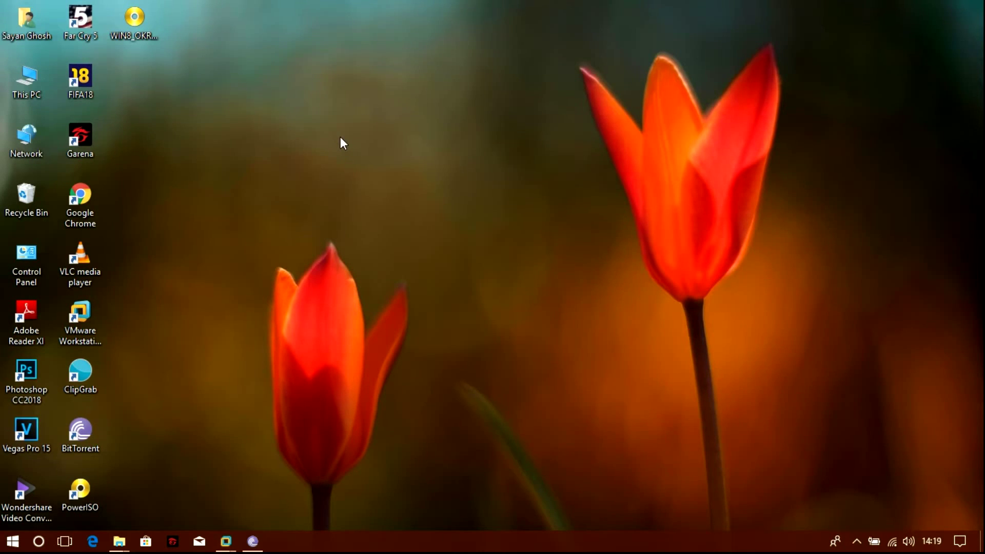
# - Switch to Chrome to view the Rufus downloads page, and return to the desktop
pyautogui.rightClick(309, 137)
pyautogui.click(411, 199)
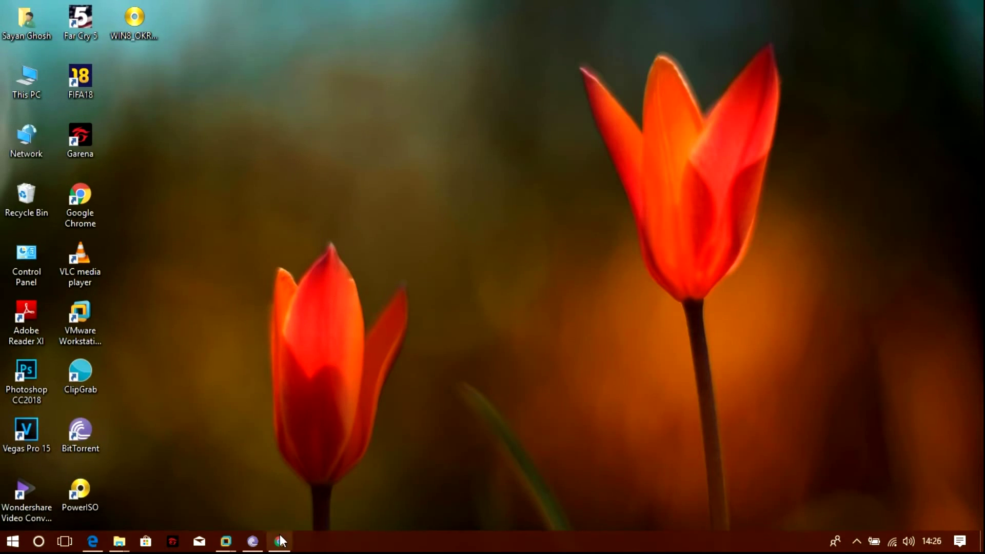
pyautogui.click(279, 539)
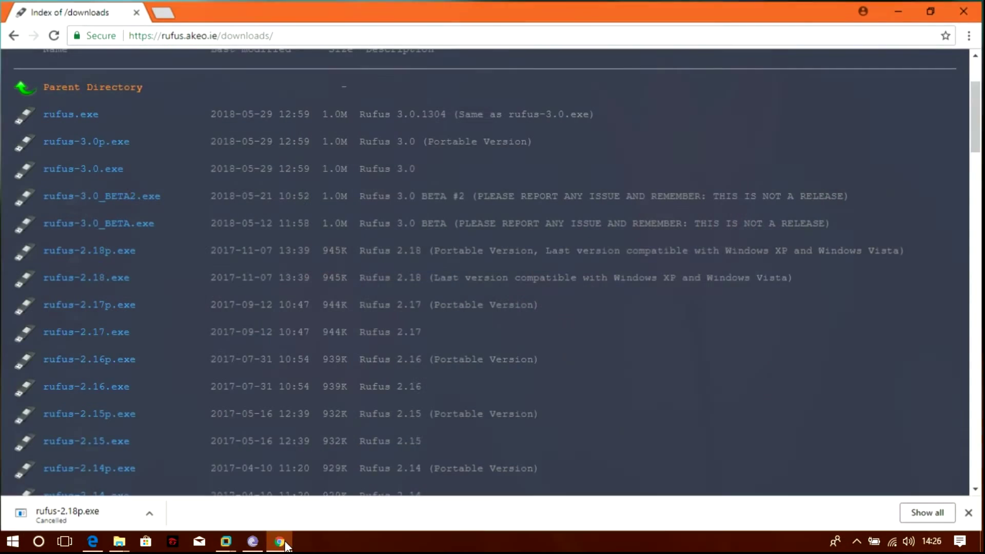
pyautogui.click(279, 539)
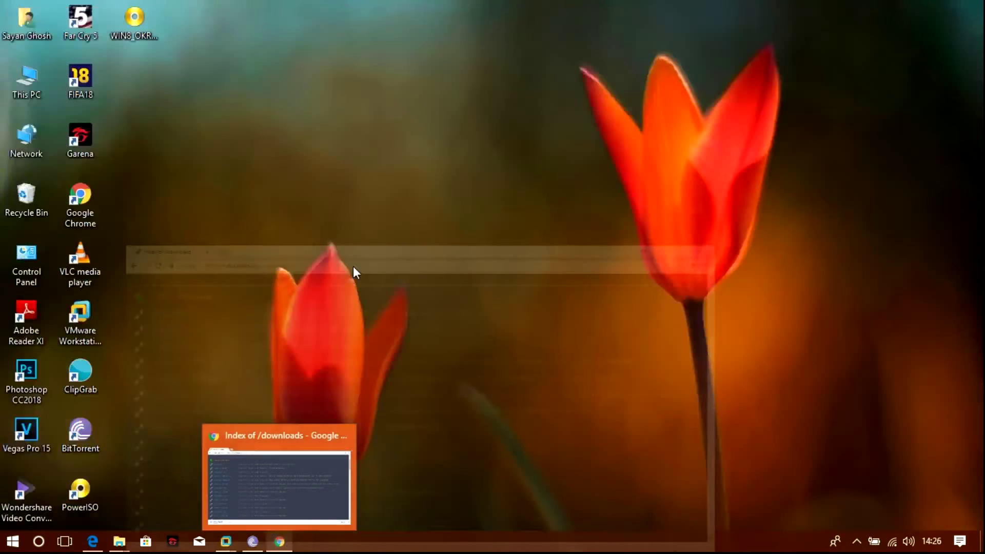
# - Put the rufus-2.18p application from the user's Downloads folder onto the desktop
pyautogui.doubleClick(20, 22)
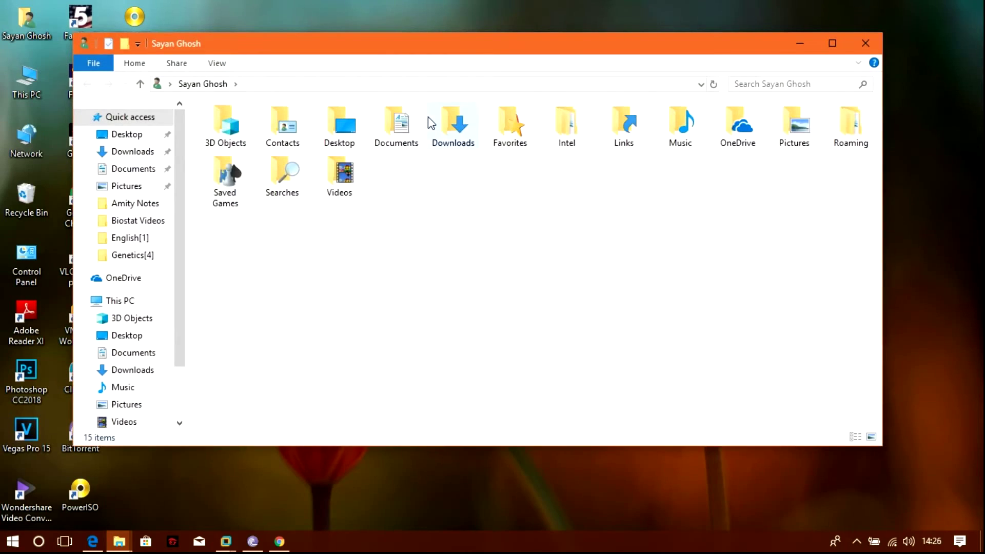
pyautogui.doubleClick(453, 123)
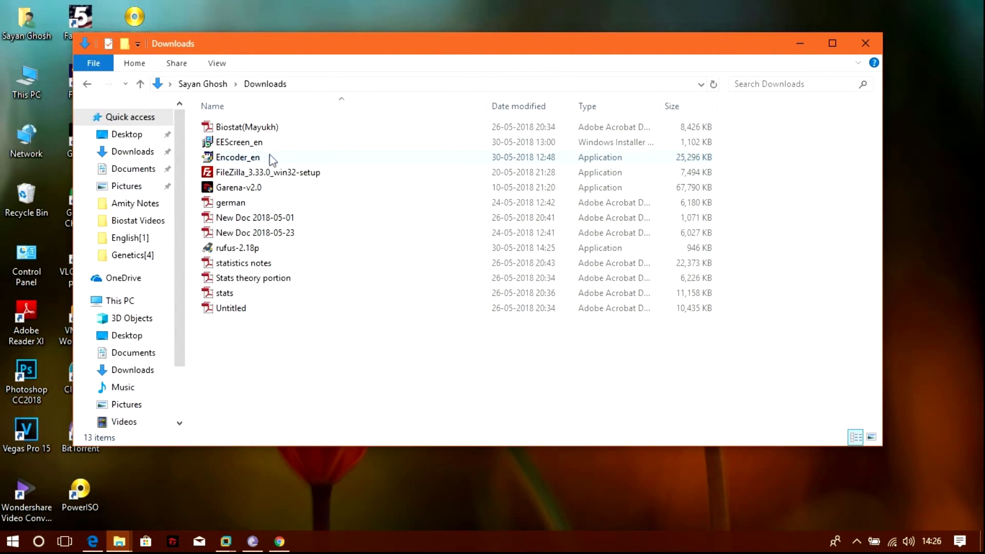
pyautogui.rightClick(271, 253)
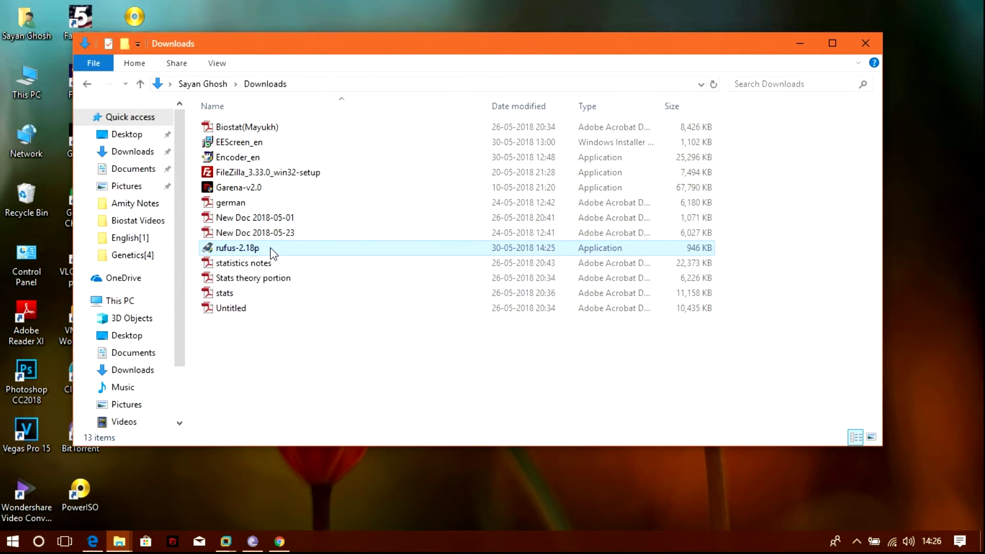
pyautogui.click(321, 445)
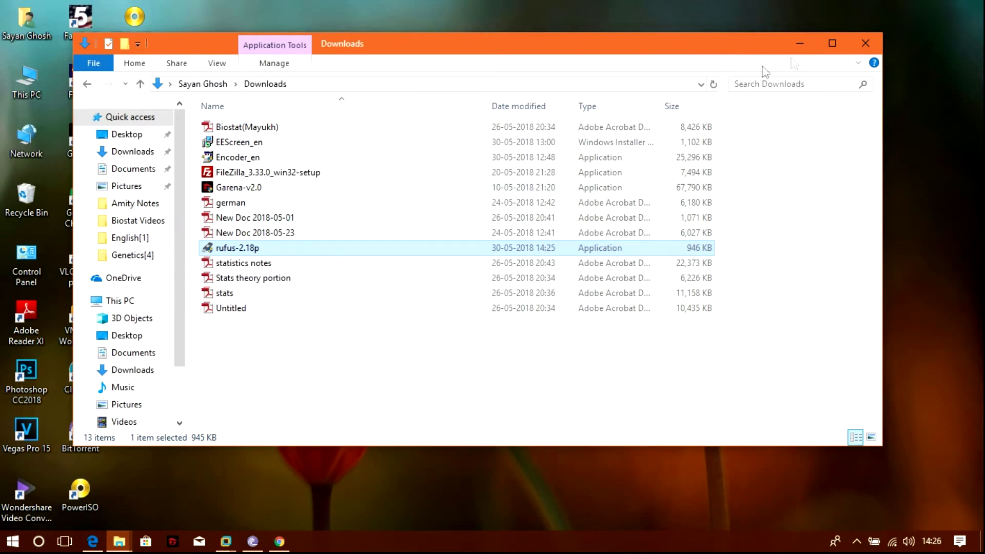
pyautogui.click(853, 49)
pyautogui.rightClick(222, 111)
pyautogui.click(260, 194)
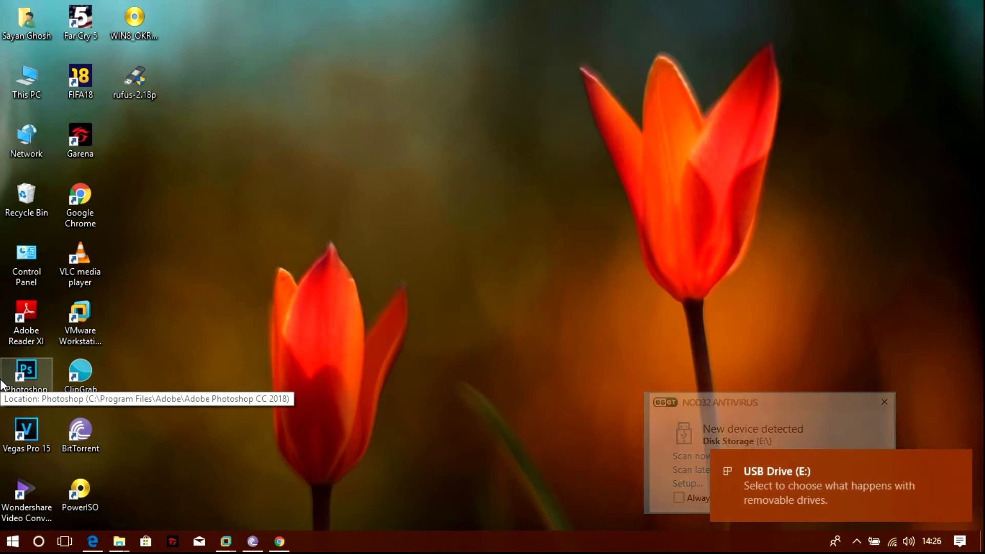
# - Inspect the contents of USB Drive (E:) from This PC, close the window and refresh the desktop
pyautogui.doubleClick(12, 93)
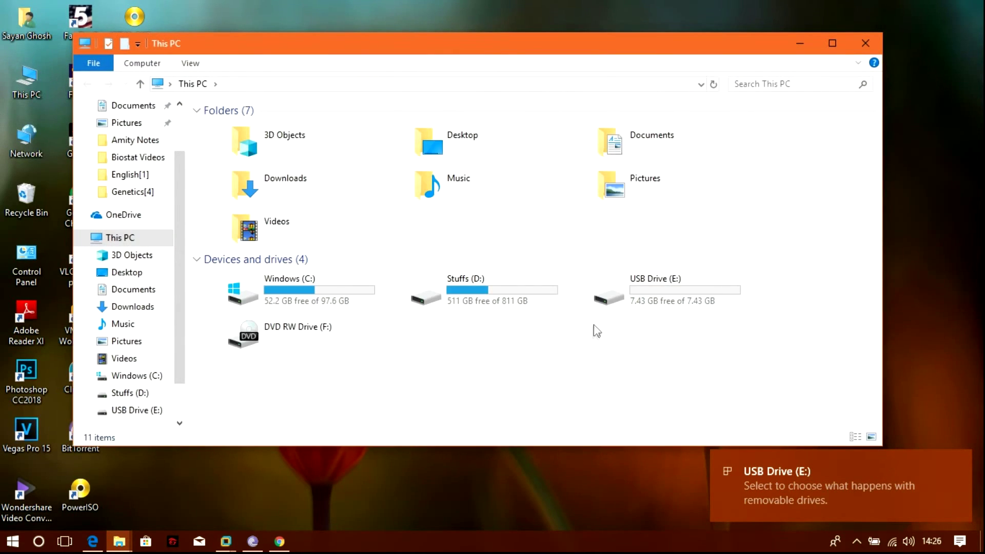
pyautogui.doubleClick(603, 288)
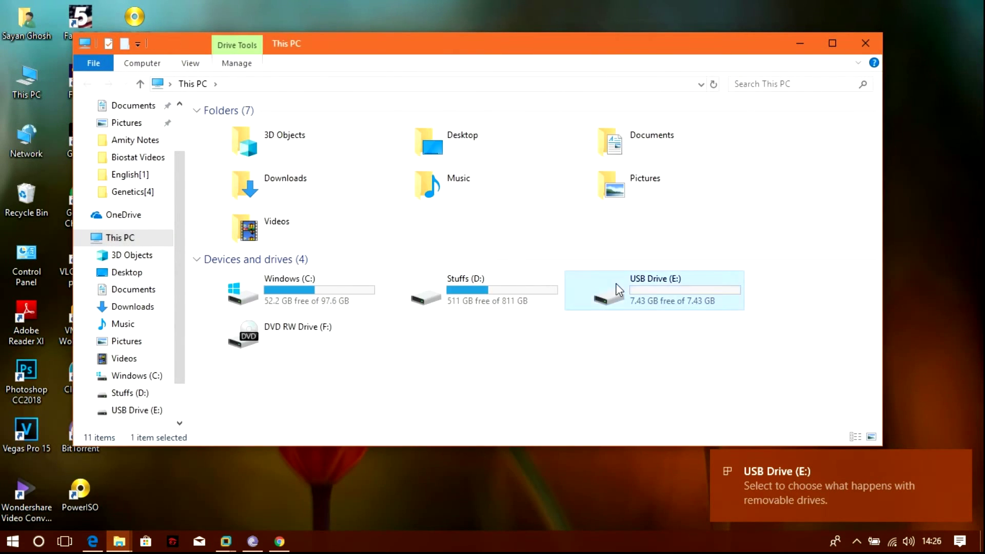
pyautogui.click(119, 237)
pyautogui.click(865, 43)
pyautogui.rightClick(564, 20)
pyautogui.click(611, 72)
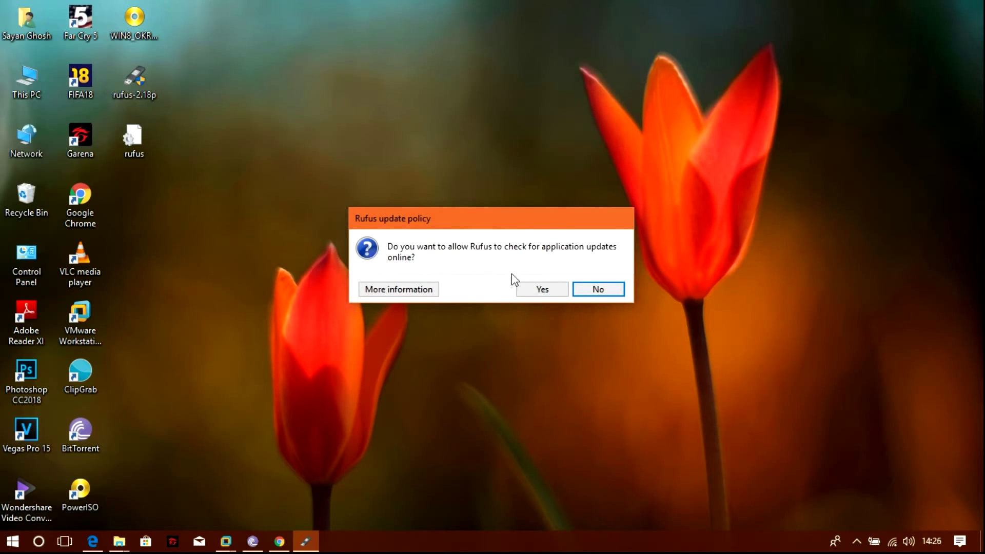
# - Decline Rufus's online update checks and select NO_LABEL (E:) [8GB] as the device
pyautogui.click(599, 290)
pyautogui.click(424, 84)
pyautogui.click(424, 95)
# - Set Rufus to the GPT partition scheme for UEFI with the FAT32 (Default) file system
pyautogui.click(435, 117)
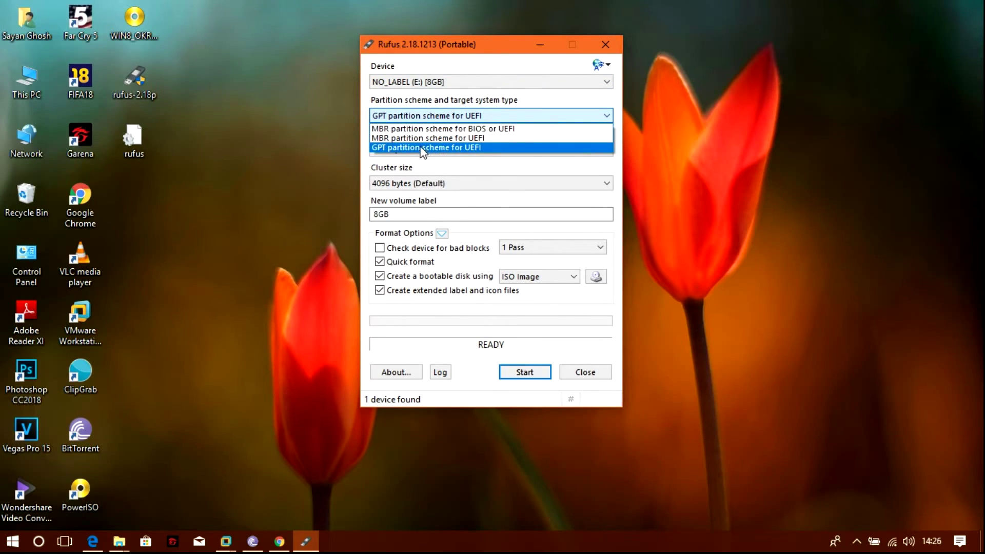
pyautogui.click(495, 145)
pyautogui.click(494, 148)
pyautogui.click(493, 149)
pyautogui.click(502, 116)
pyautogui.click(488, 150)
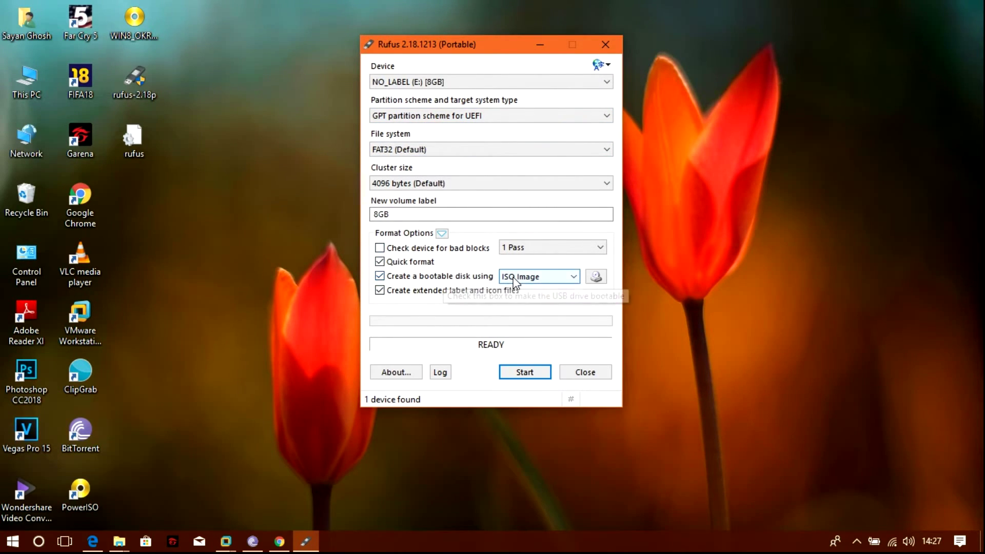
# - Load the Windows 10 Pro x64 En-US Activated ISO from the Windows 10 Pro v.1709 folder in Operating Systems Setup on Stuffs (D:)
pyautogui.click(596, 276)
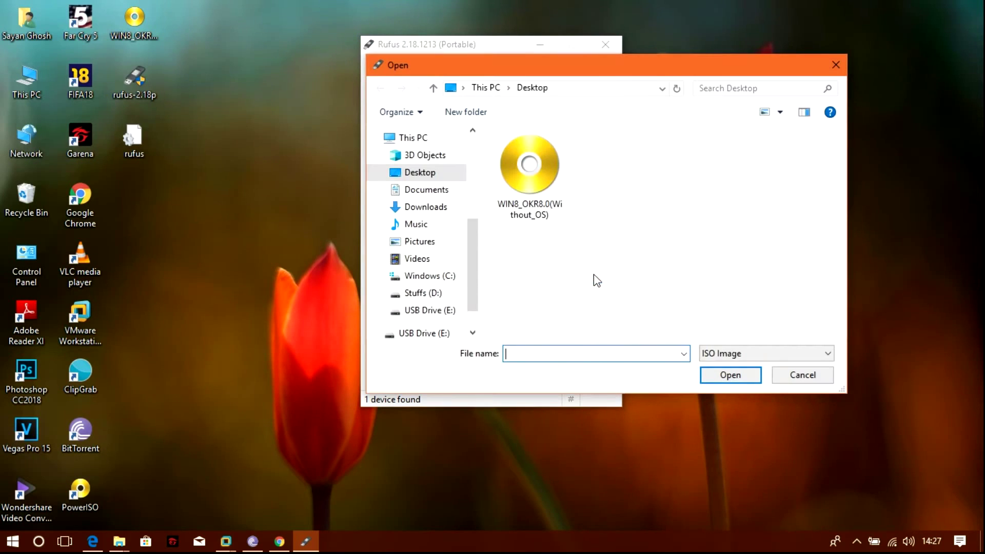
pyautogui.click(426, 310)
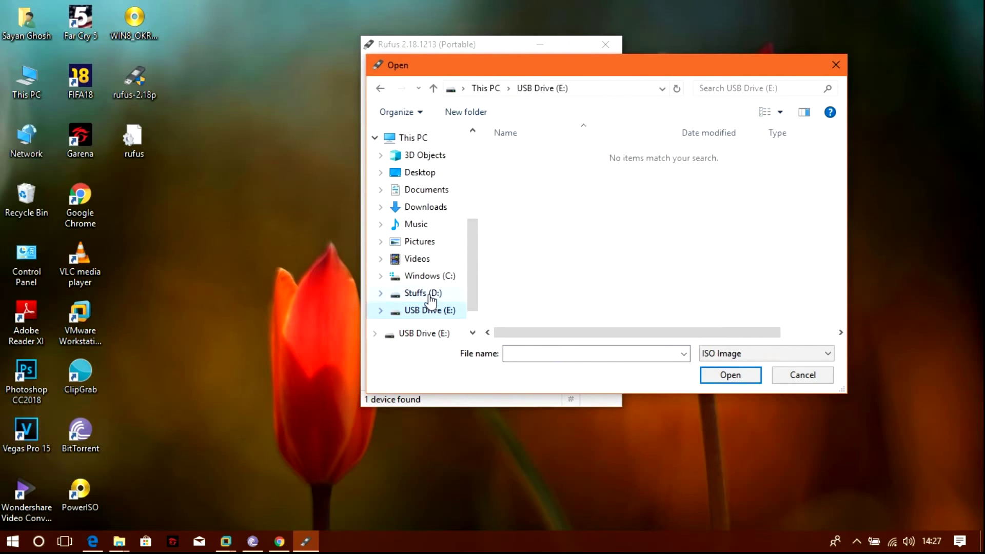
pyautogui.click(431, 295)
pyautogui.click(557, 186)
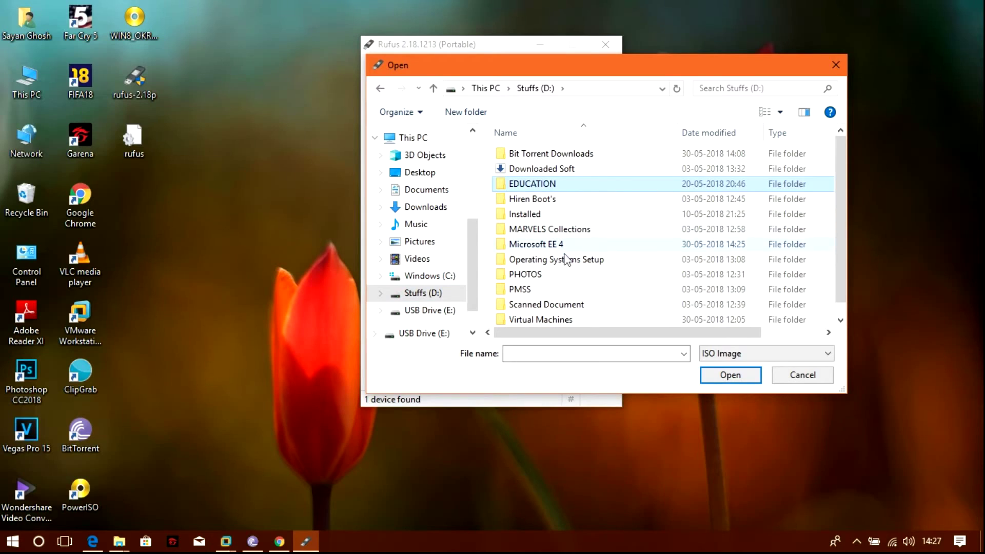
pyautogui.doubleClick(606, 259)
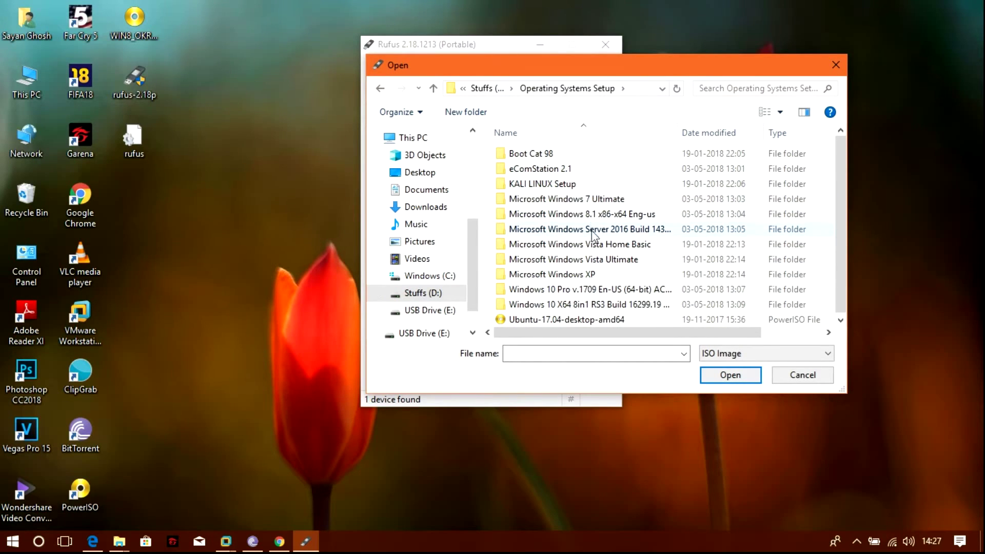
pyautogui.doubleClick(579, 290)
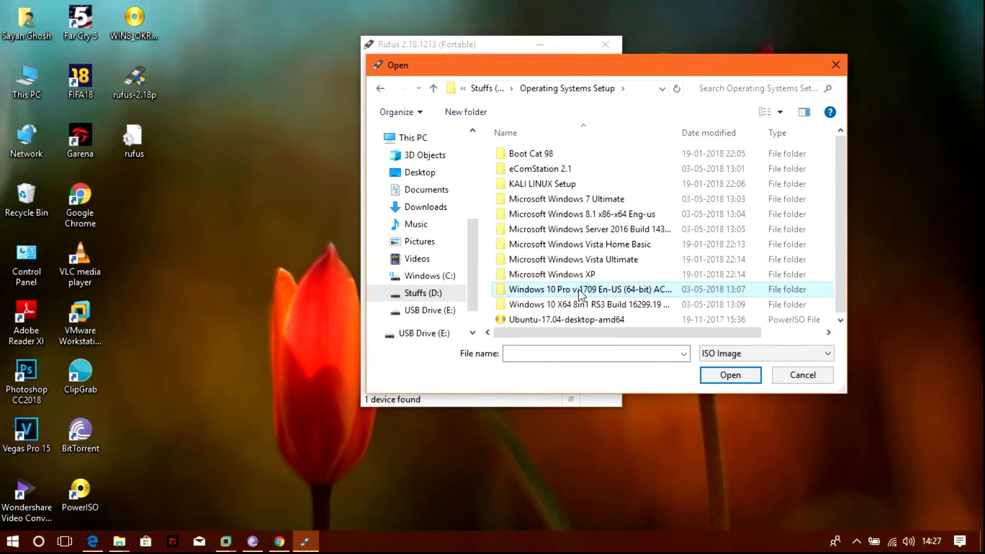
pyautogui.rightClick(578, 290)
pyautogui.click(644, 290)
pyautogui.press('Escape')
pyautogui.doubleClick(565, 288)
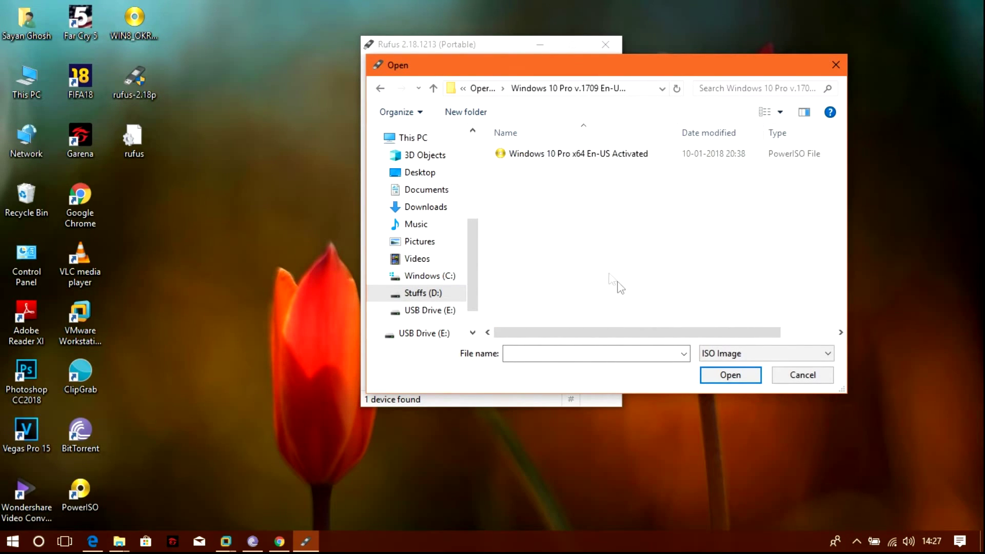
pyautogui.click(549, 158)
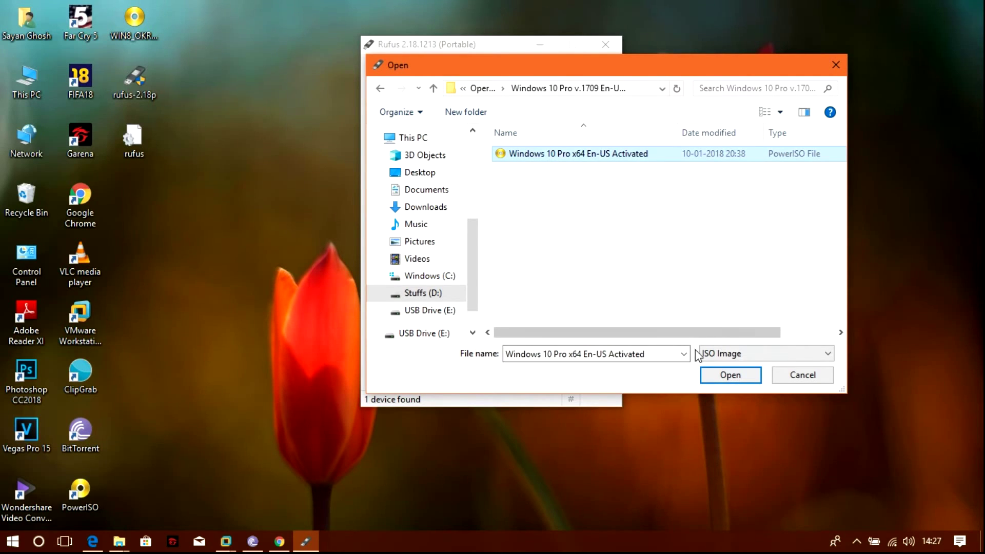
pyautogui.click(711, 380)
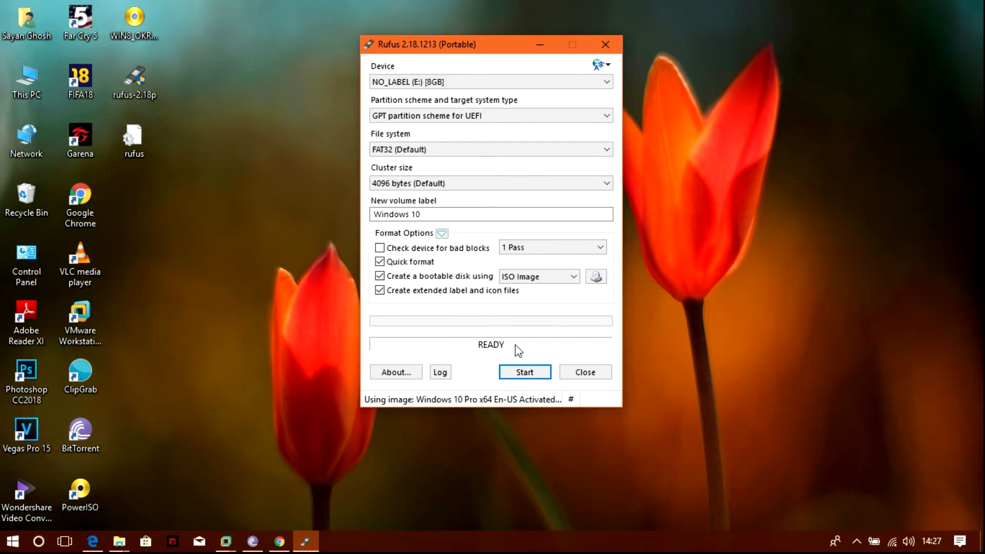
# - Start writing the Windows 10 image to the 8GB USB drive, accept the data erasure, and dismiss the antivirus device notification
pyautogui.click(523, 377)
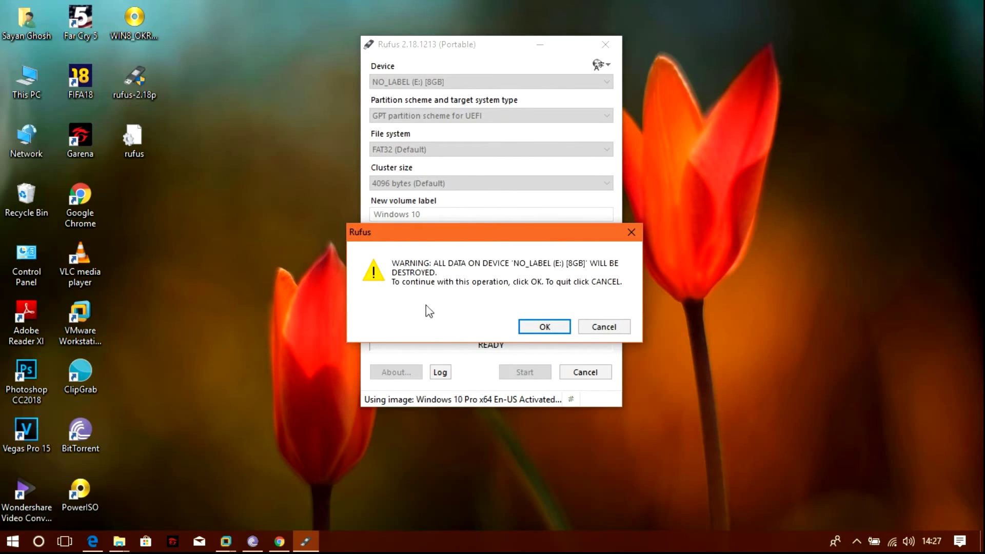
pyautogui.click(526, 328)
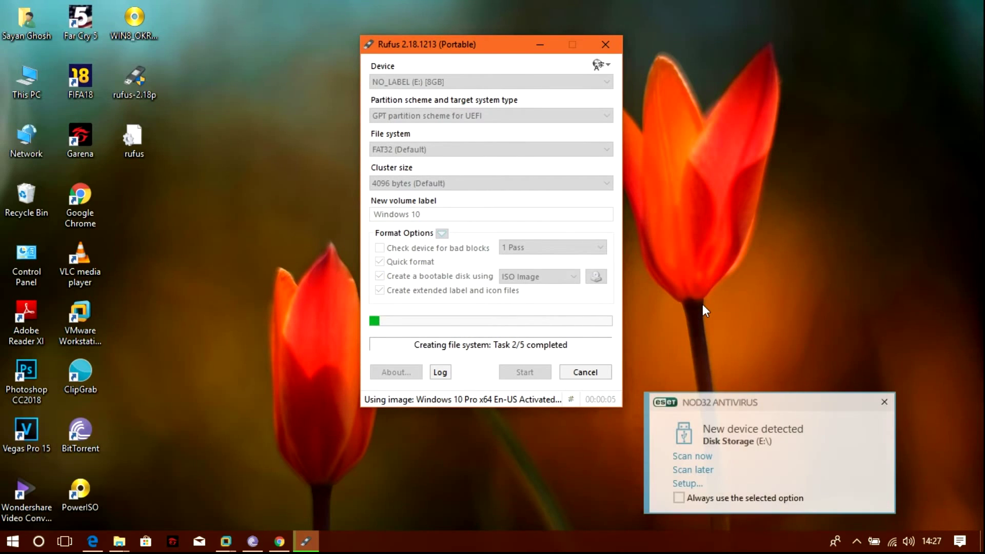
pyautogui.click(884, 402)
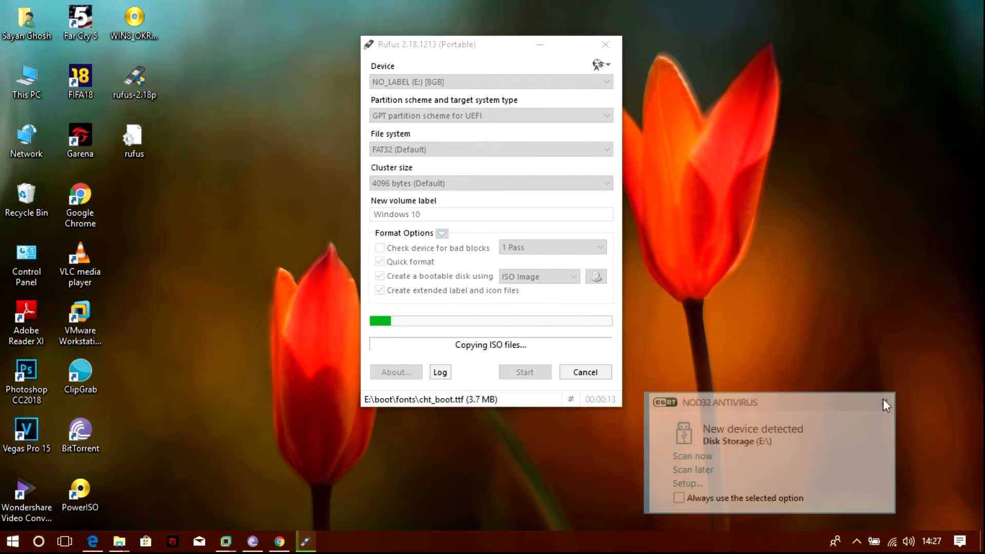
pyautogui.click(457, 45)
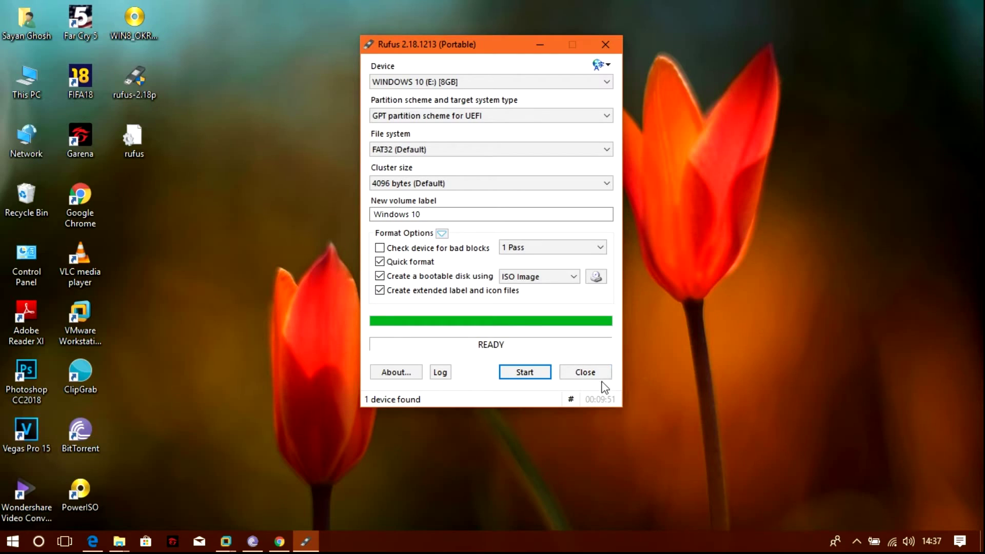
# - Close Rufus, safely eject the USB Mass Storage Device, and dismiss the removal notification
pyautogui.click(586, 372)
pyautogui.click(857, 541)
pyautogui.click(843, 429)
pyautogui.click(855, 458)
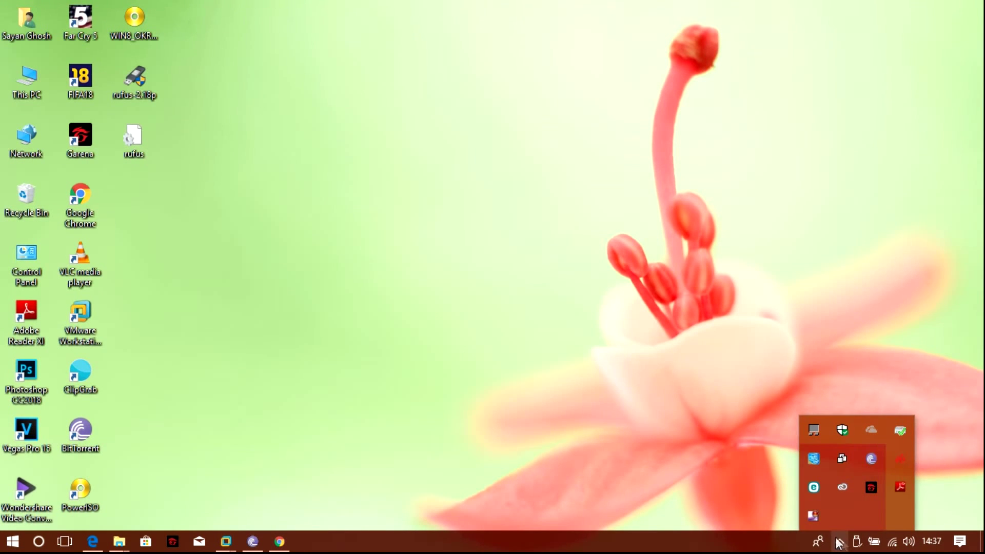
pyautogui.click(839, 541)
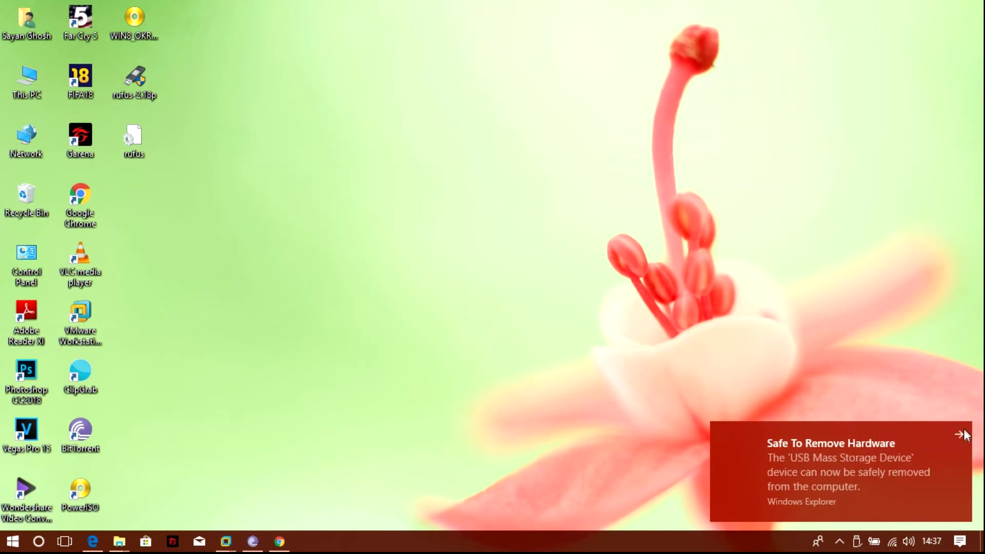
pyautogui.click(961, 436)
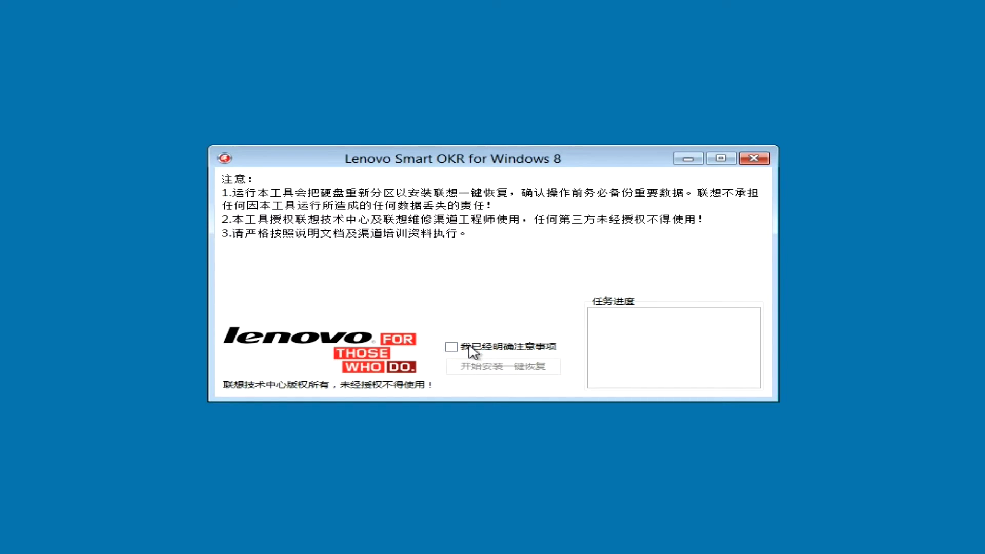
# - Acknowledge the notices in Lenovo Smart OKR for Windows 8, install the one-key recovery, and restart the computer
pyautogui.click(453, 348)
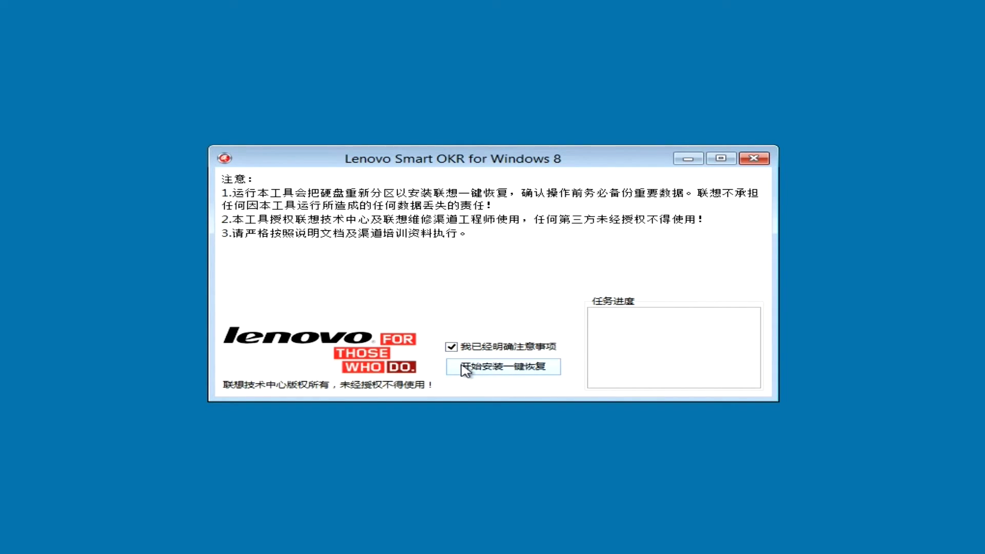
pyautogui.click(466, 368)
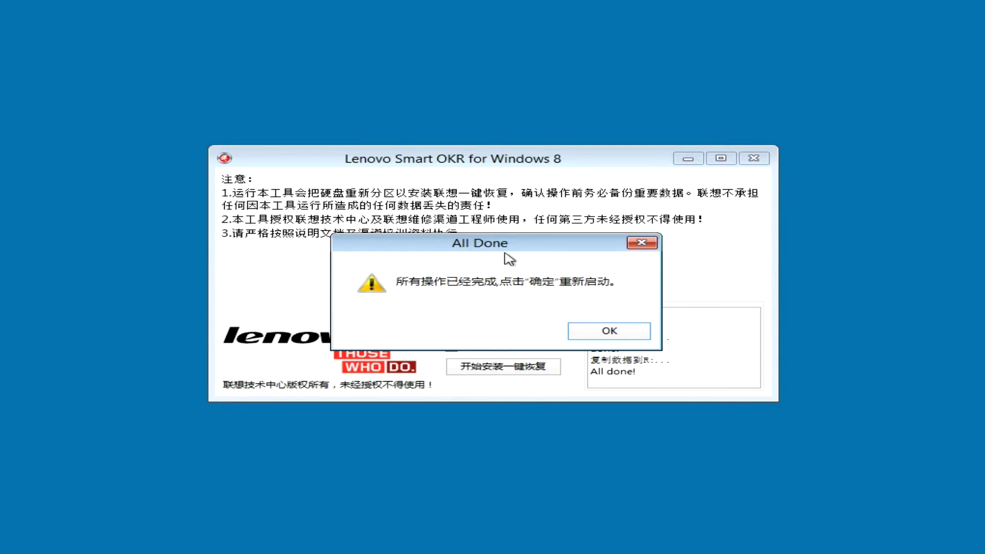
pyautogui.click(599, 333)
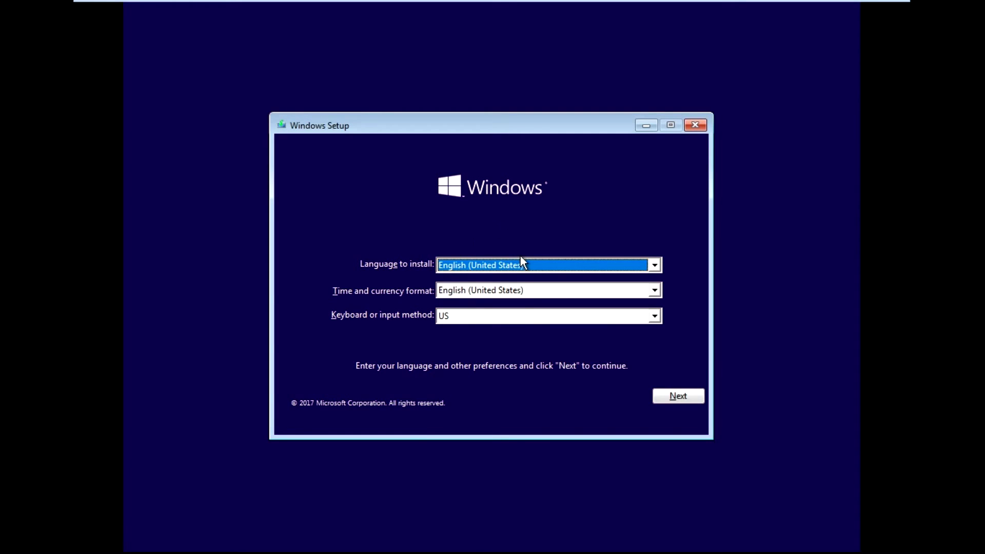
# - Begin the Windows installation with English (United States) and the US keyboard, accept the license terms, and choose the Custom installation type
pyautogui.click(676, 395)
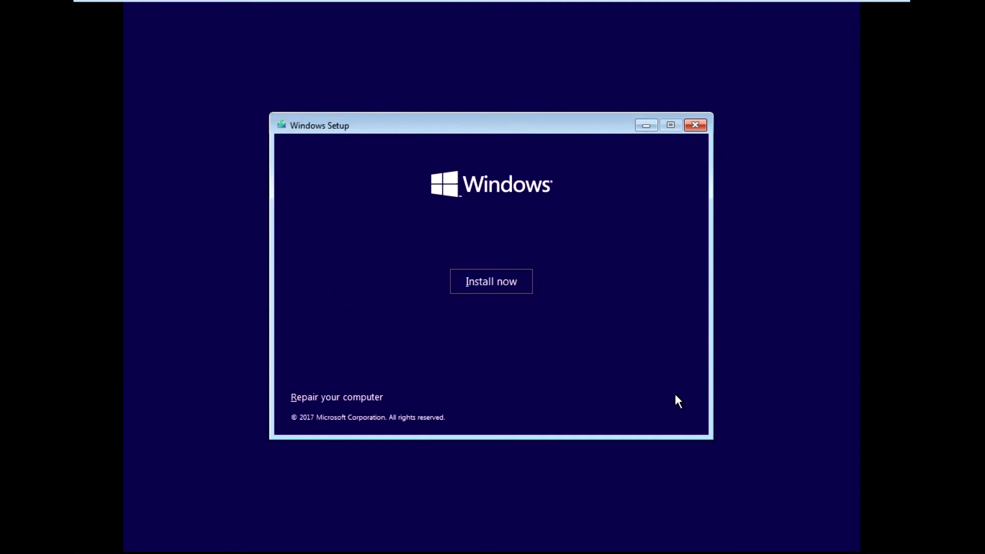
pyautogui.click(494, 281)
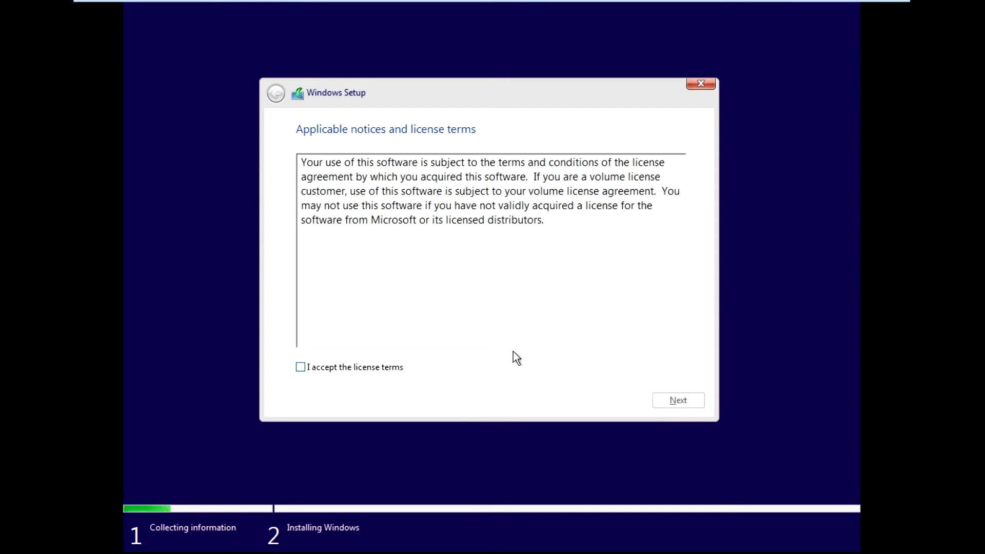
pyautogui.click(399, 369)
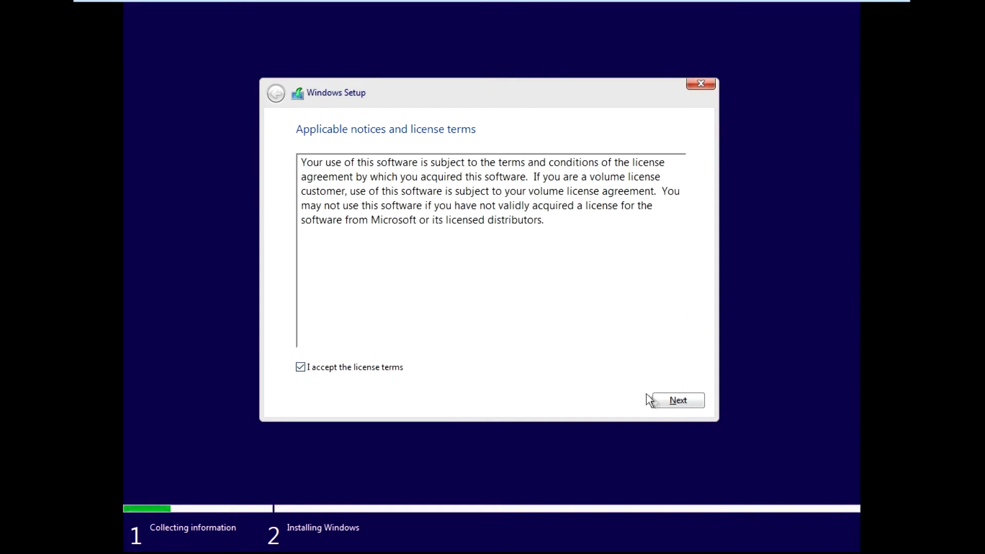
pyautogui.click(664, 399)
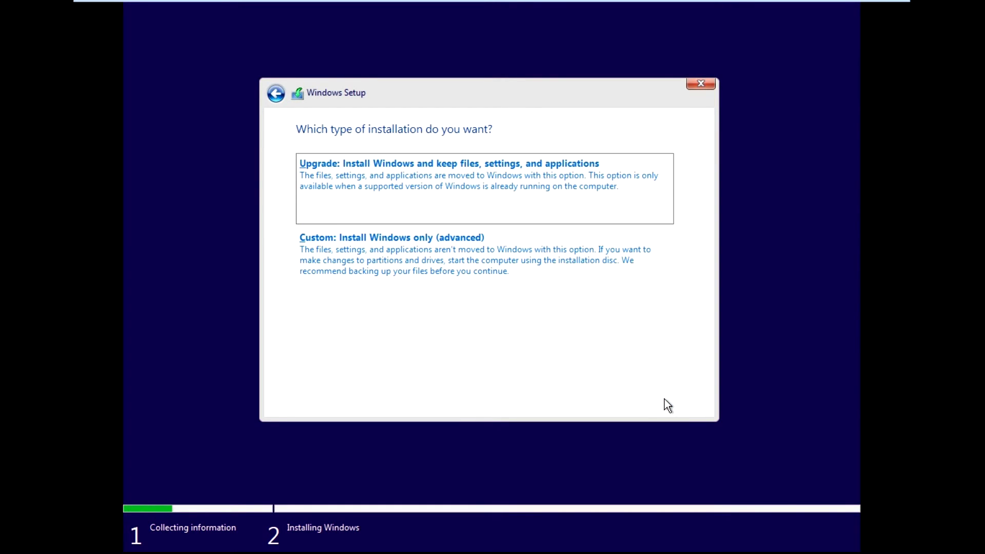
pyautogui.click(486, 241)
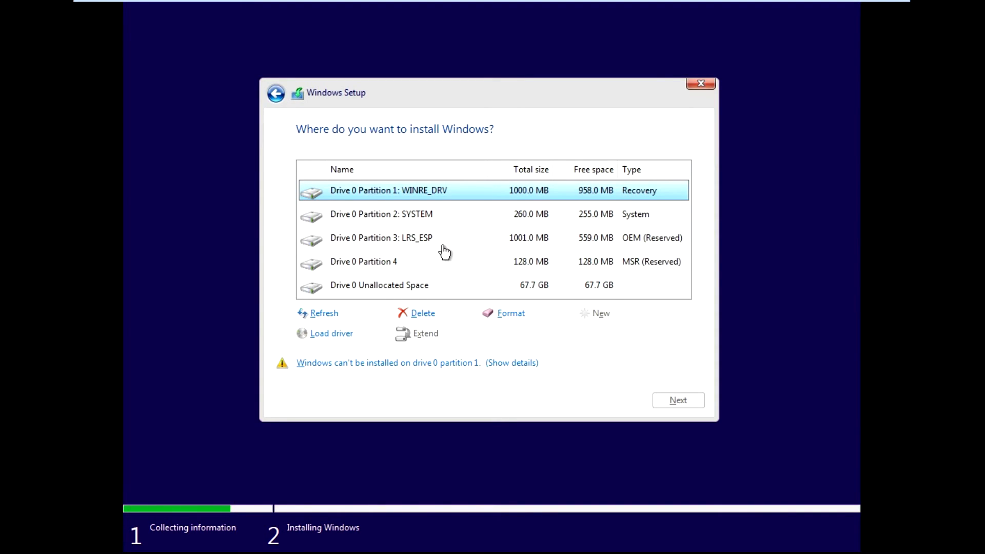
# - Examine the existing partitions and the unallocated space on Drive 0 in the installation target list
pyautogui.click(367, 267)
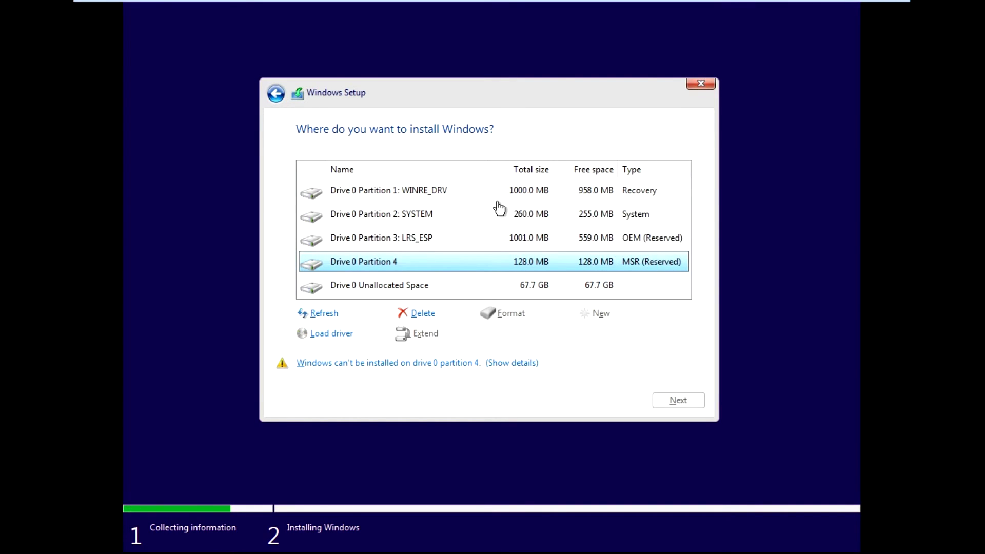
pyautogui.click(457, 240)
pyautogui.click(456, 216)
pyautogui.click(455, 200)
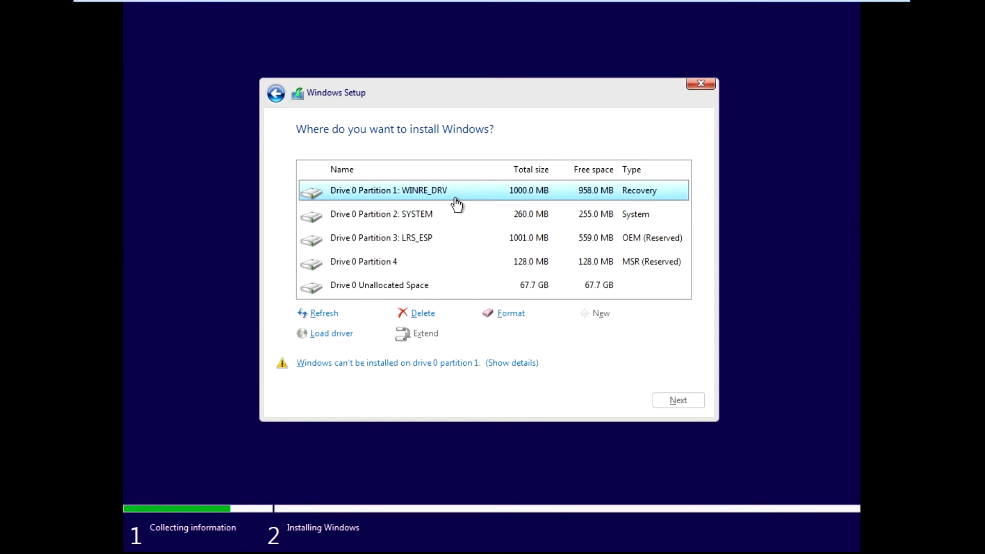
pyautogui.click(436, 288)
pyautogui.click(386, 262)
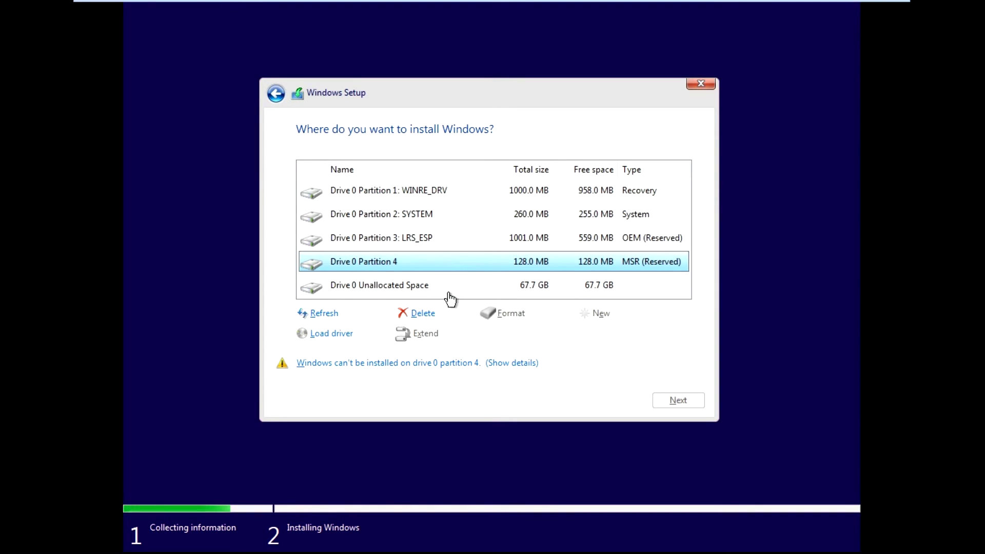
# - Create a new partition from all 67.7 GB of Drive 0's unallocated space
pyautogui.click(396, 297)
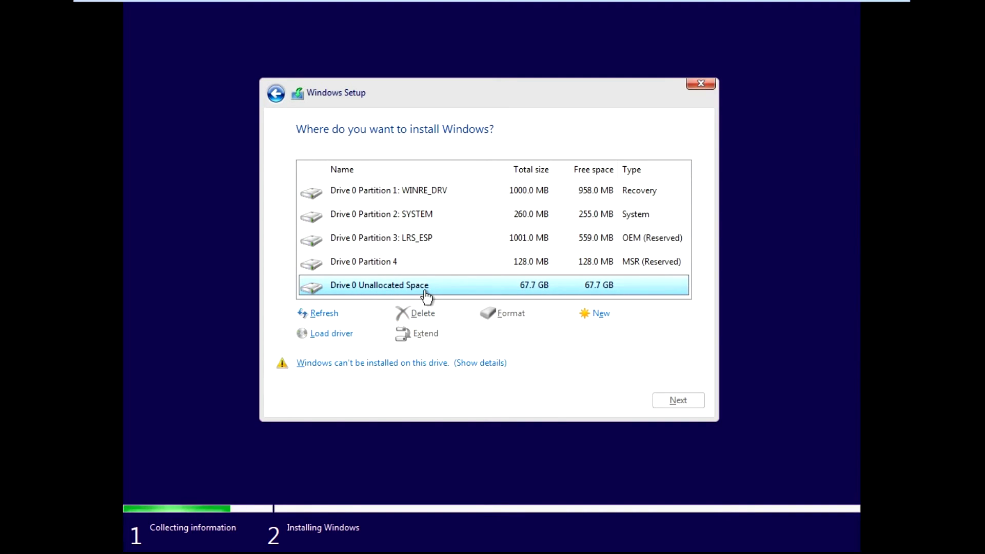
pyautogui.click(587, 319)
pyautogui.click(626, 331)
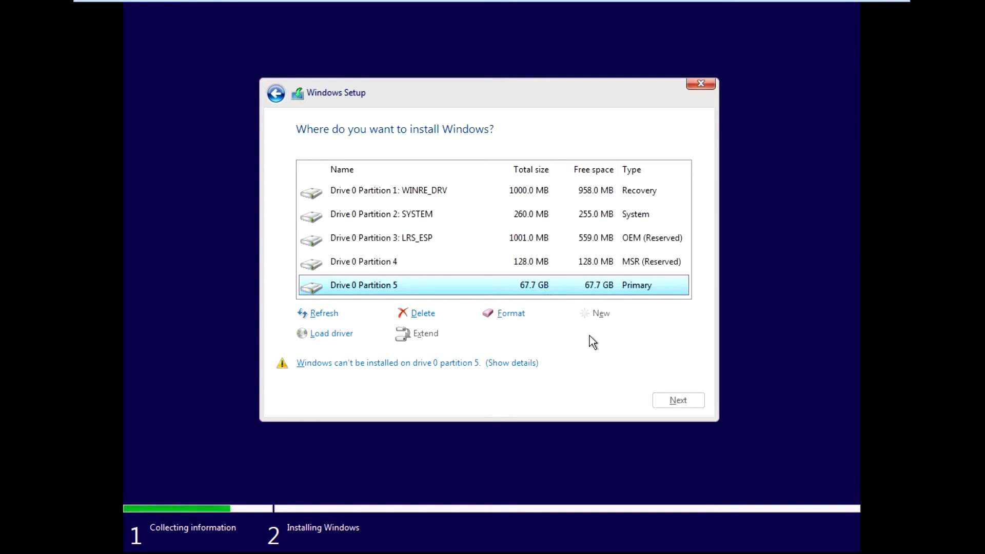
# - Read the details on why Windows can't be installed on Drive 0 Partition 5, and quit Windows Setup
pyautogui.click(526, 362)
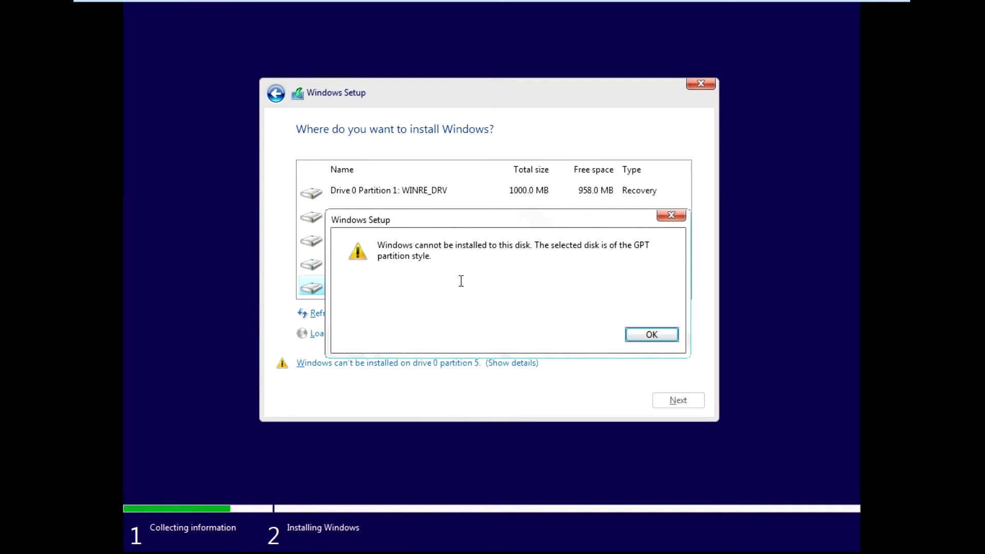
pyautogui.click(636, 332)
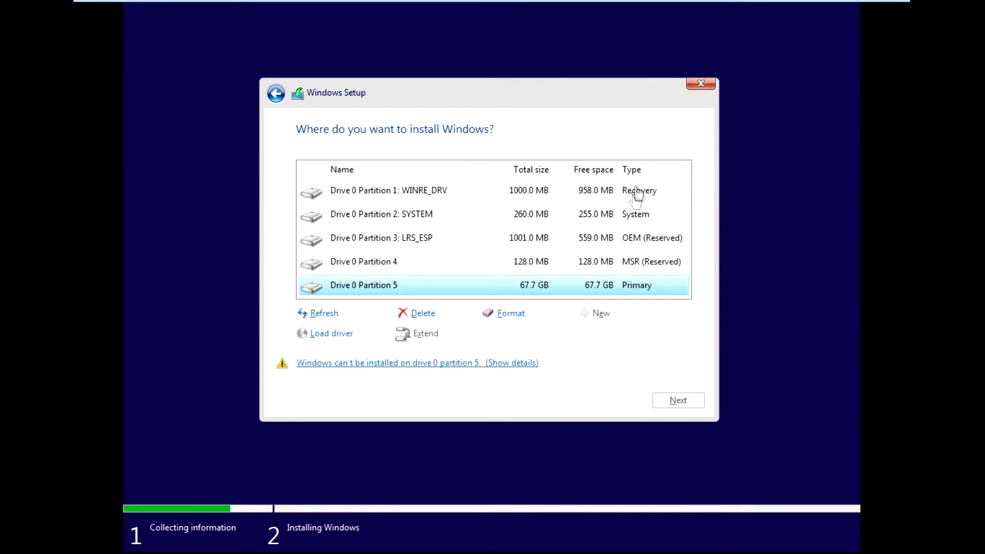
pyautogui.click(701, 84)
pyautogui.click(588, 334)
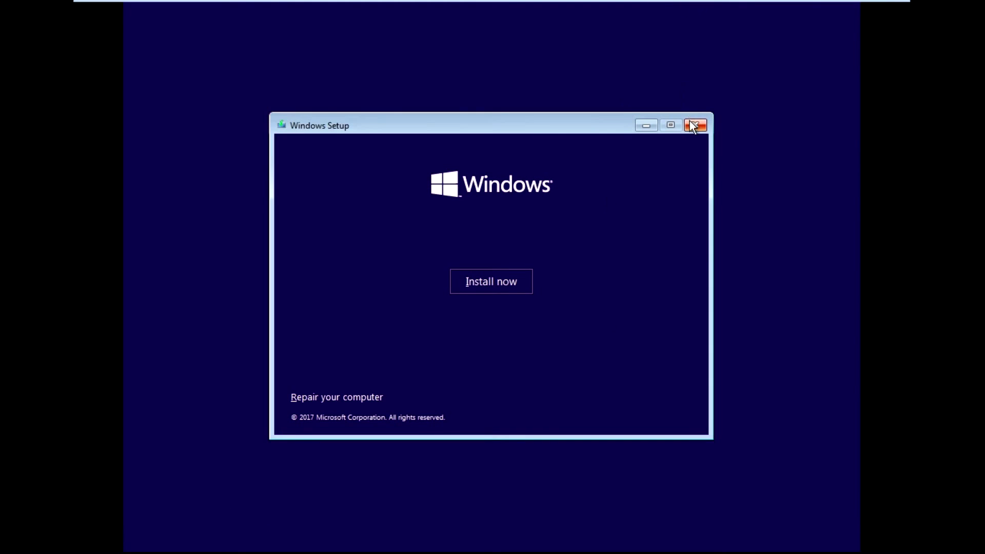
pyautogui.click(694, 125)
pyautogui.click(586, 336)
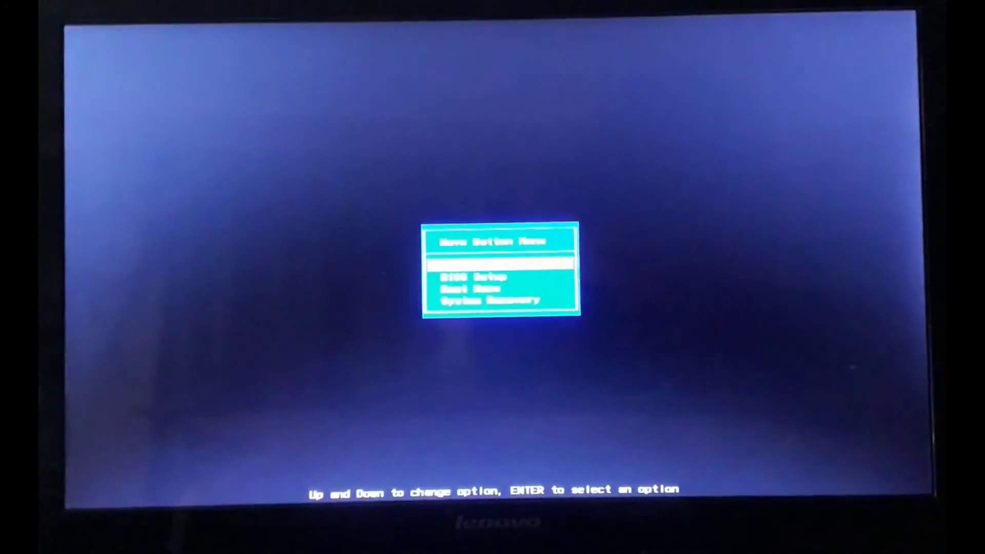
# - Move the selection in the Novo Button Menu from Normal Startup down to Boot Menu
pyautogui.press('Down')
pyautogui.press('Down')
pyautogui.press('Down')
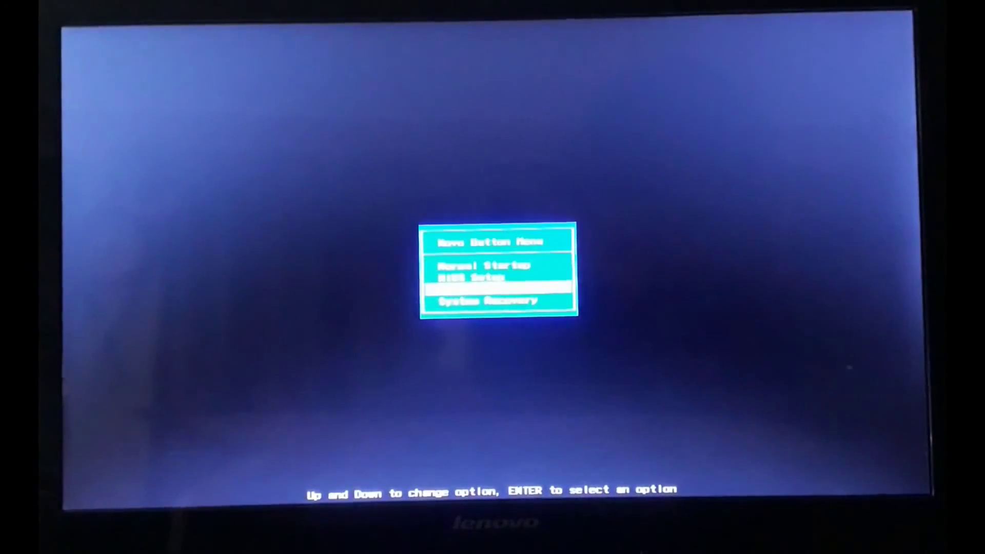